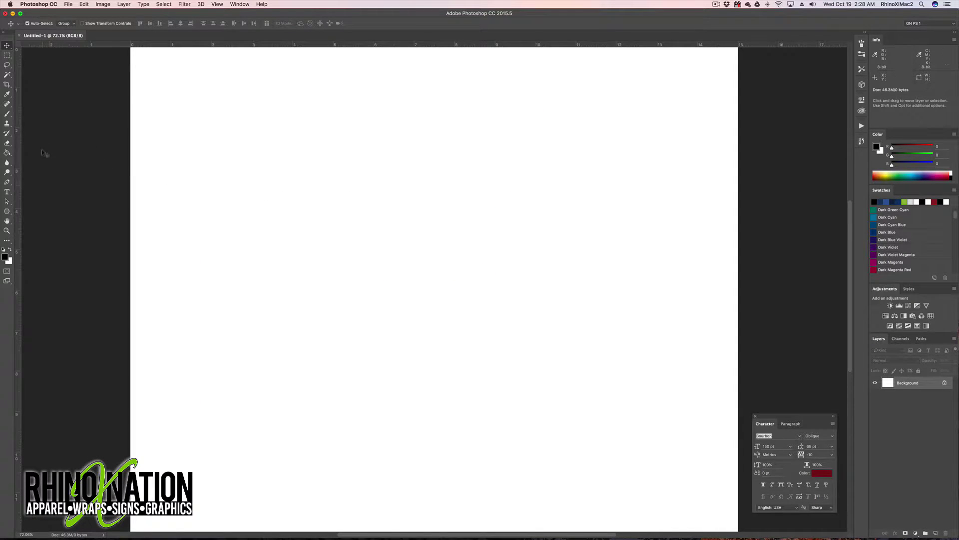
# Add the point text RHINOXNATION to the upper part of the blank canvas.
pyautogui.click(8, 192)
pyautogui.click(433, 205)
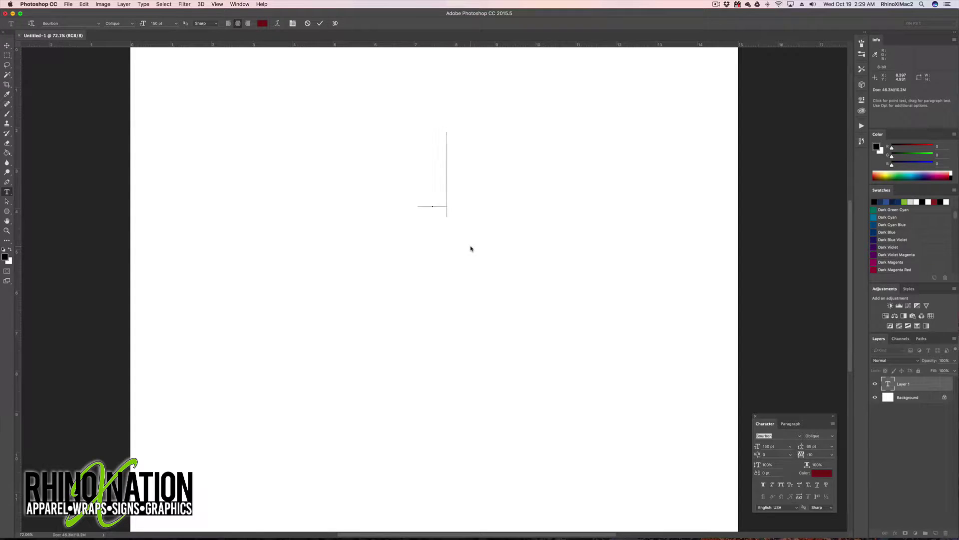
pyautogui.write('RHINOXNATION')
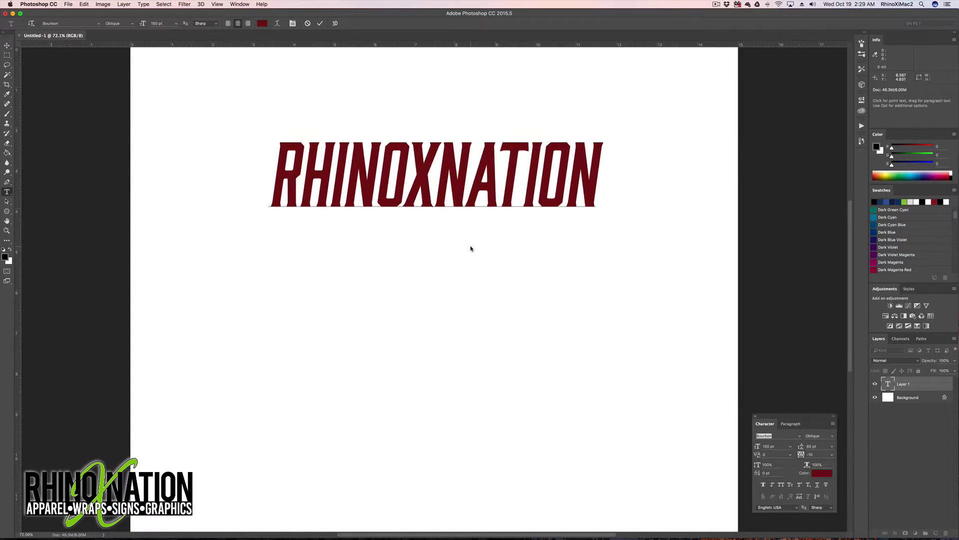
pyautogui.press('super+Return')
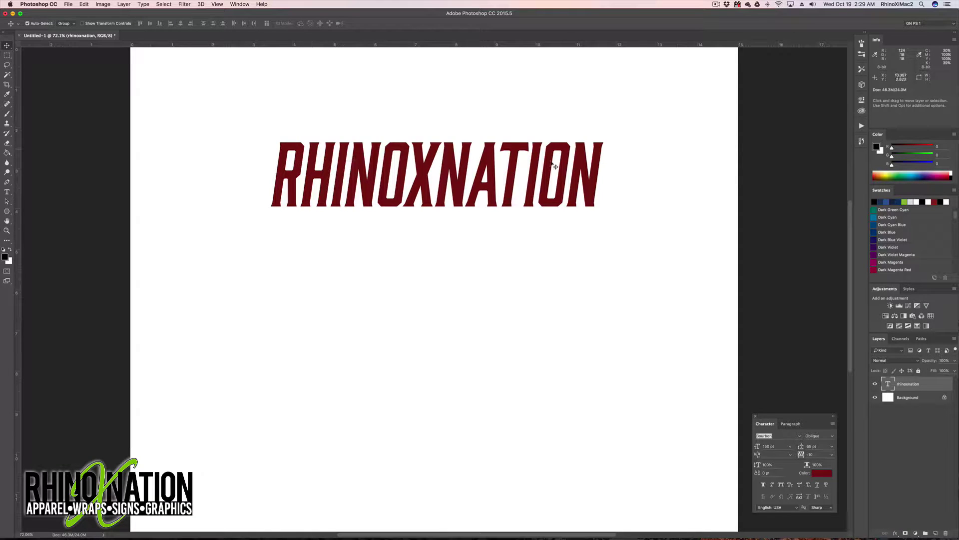
# Create an action named grunge1 in the rhinoxnation set and start recording it.
pyautogui.click(240, 4)
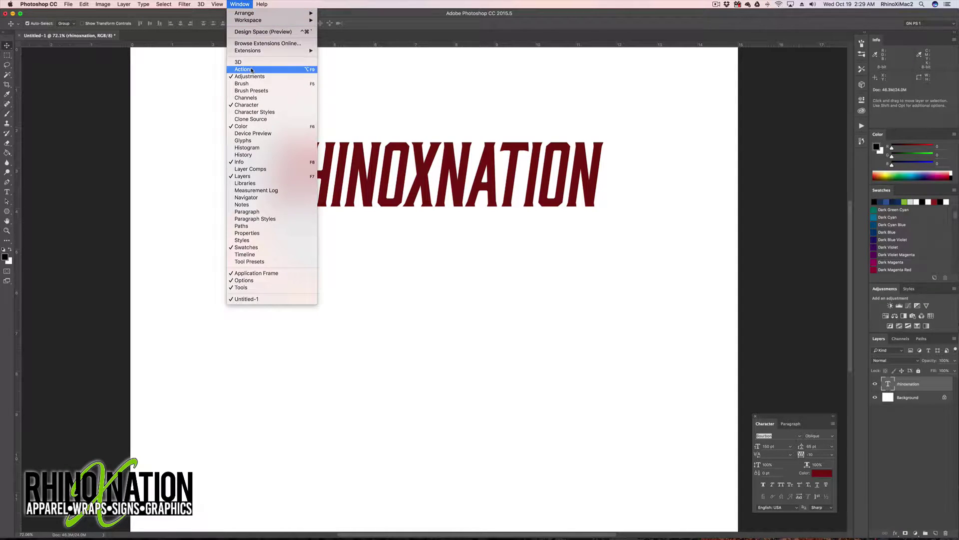
pyautogui.click(252, 70)
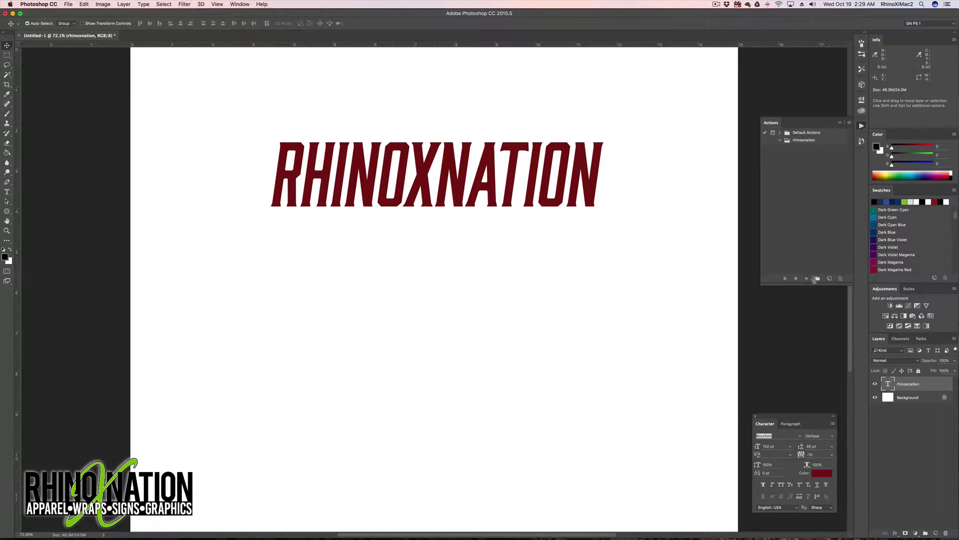
pyautogui.click(830, 279)
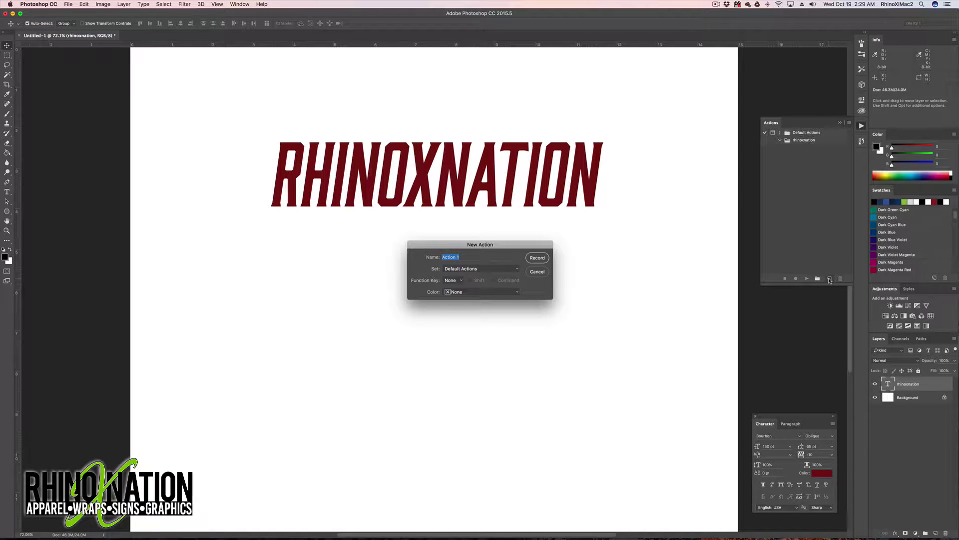
pyautogui.write('grunge1')
pyautogui.click(537, 259)
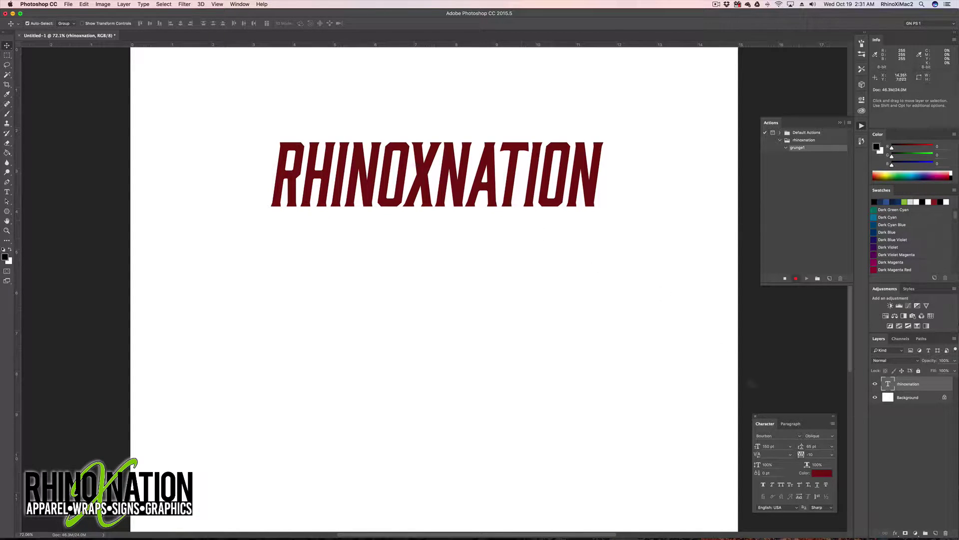
# Load the text layer's letter outlines as a selection and add a layer mask from it.
pyautogui.keyDown('super'); pyautogui.click(888, 385); pyautogui.keyUp('super')
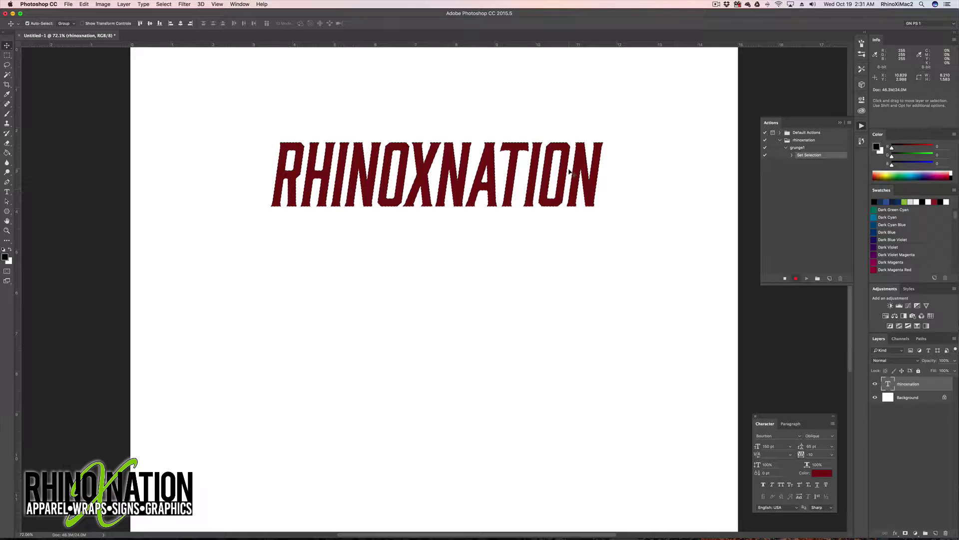
pyautogui.click(906, 533)
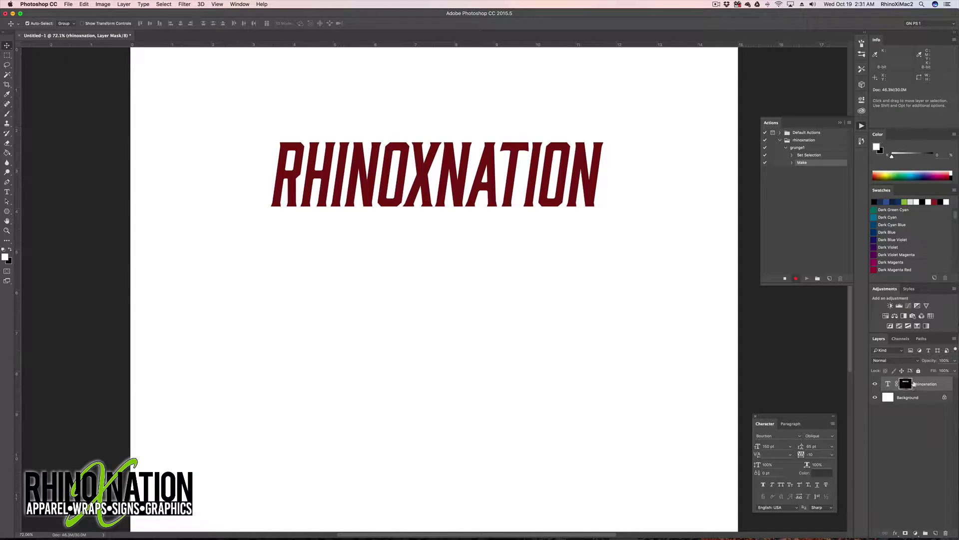
# Apply the Spatter filter to the layer mask with Spray Radius 20 and Smoothness 7, and stop recording the action.
pyautogui.click(183, 3)
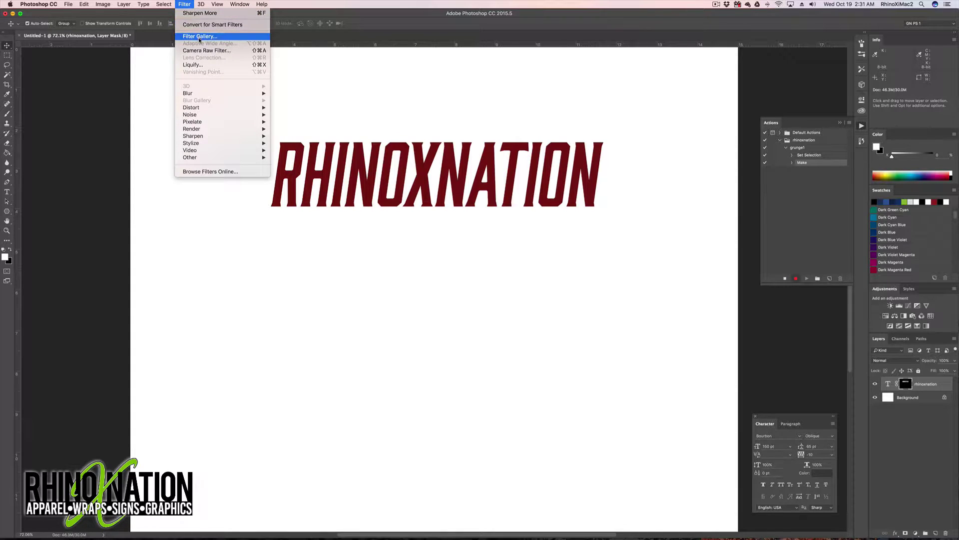
pyautogui.click(199, 36)
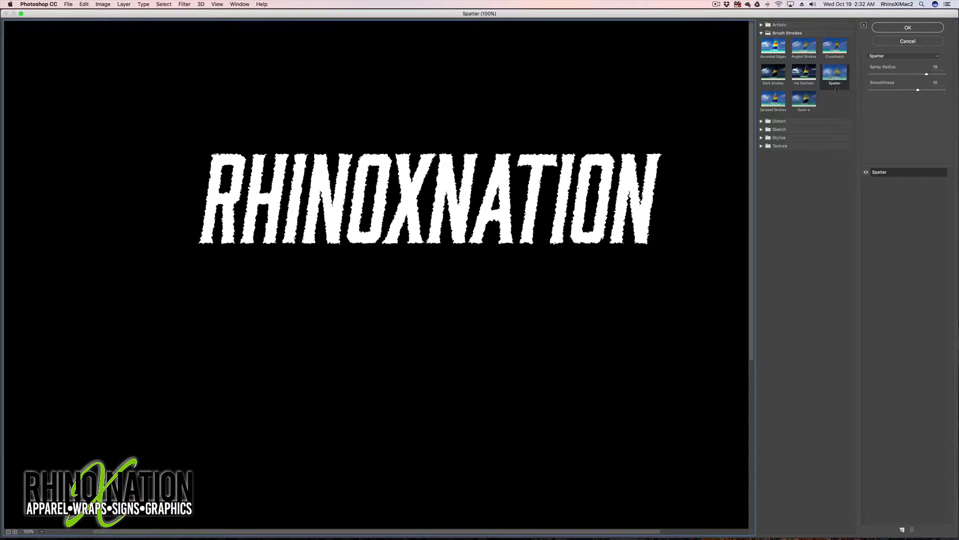
pyautogui.click(764, 103)
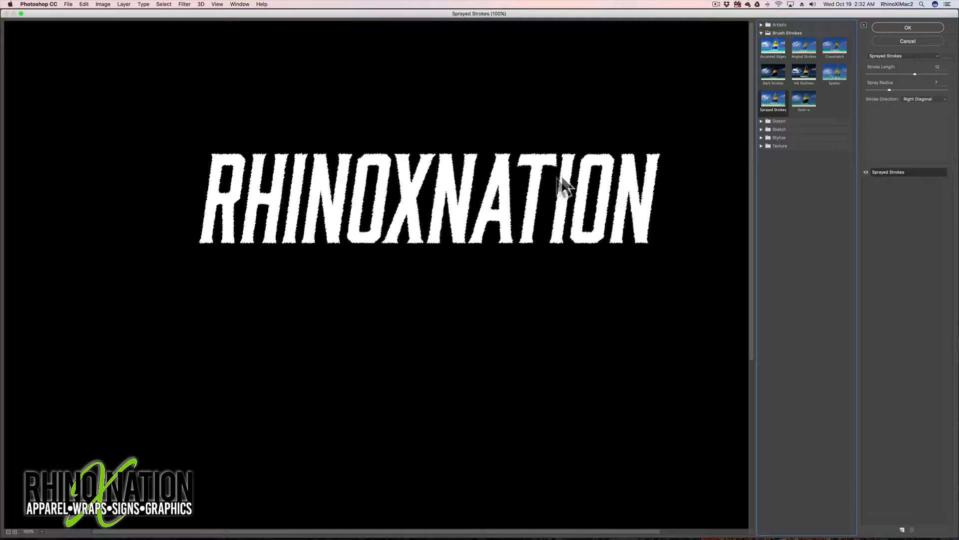
pyautogui.click(837, 78)
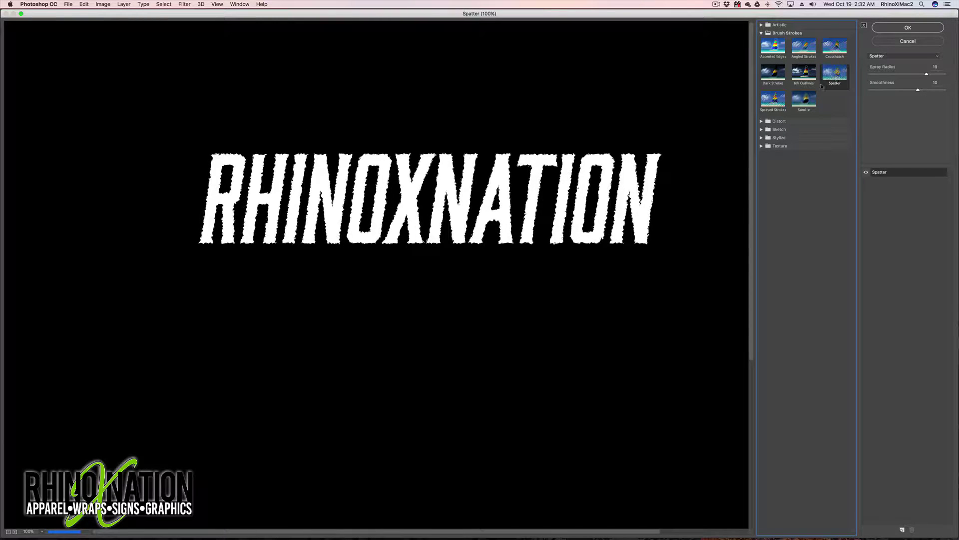
pyautogui.moveTo(927, 74); pyautogui.dragTo(929, 74)
pyautogui.click(898, 90)
pyautogui.click(902, 91)
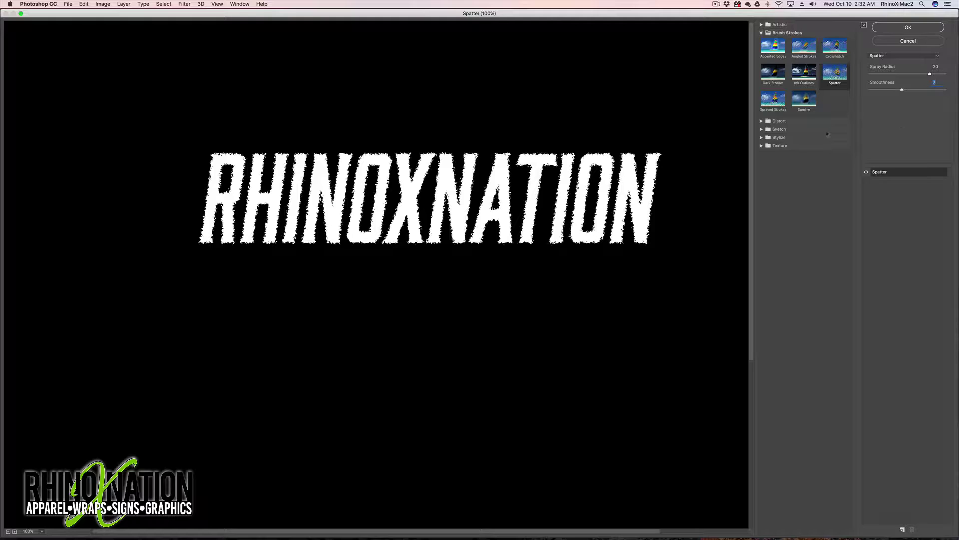
pyautogui.click(908, 28)
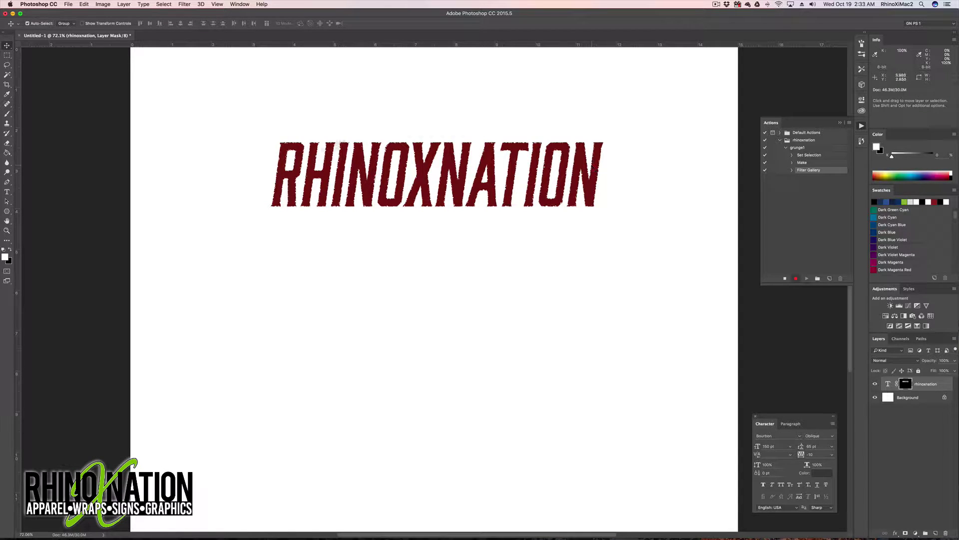
pyautogui.click(785, 279)
# Change the text color of the RHINOXNATION layer to dark blue, #2e127c.
pyautogui.click(888, 384)
pyautogui.click(823, 474)
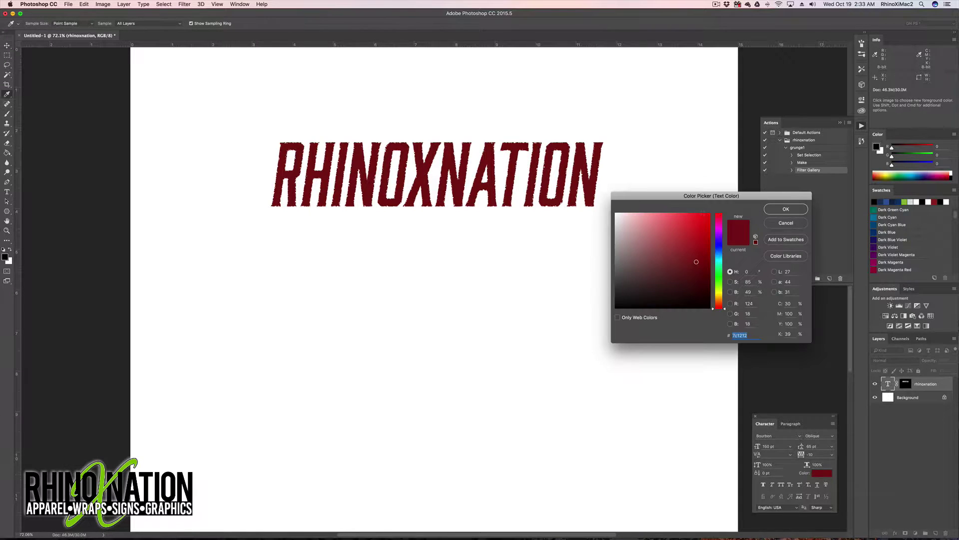
pyautogui.click(720, 245)
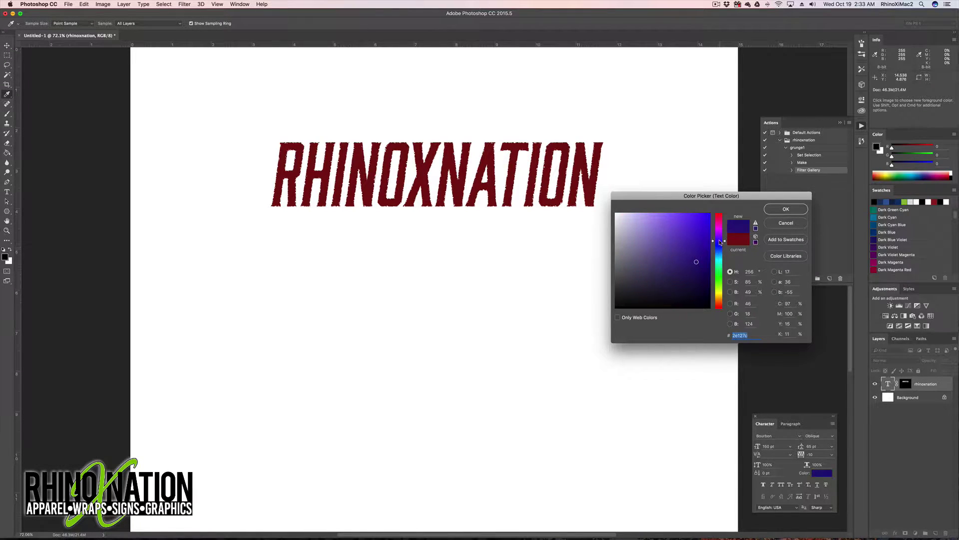
pyautogui.click(789, 211)
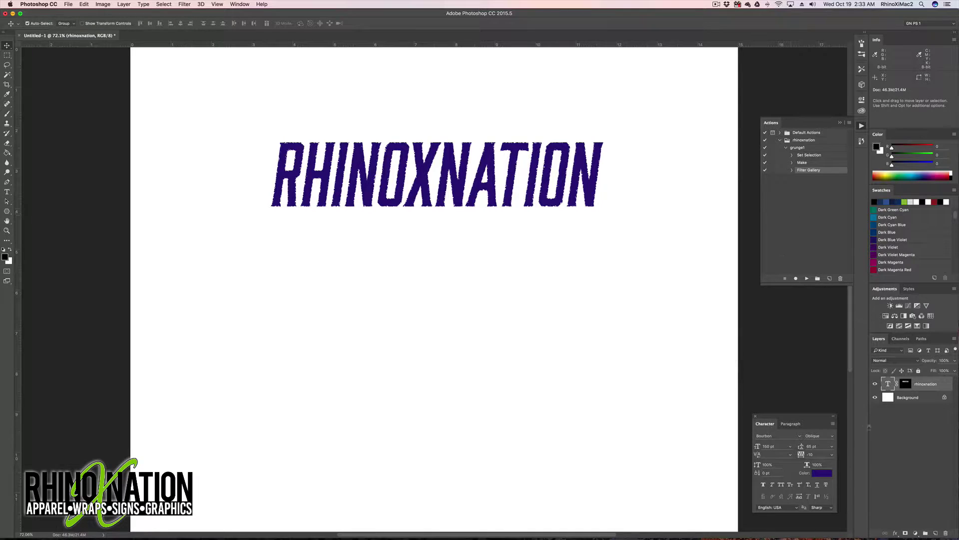
# Pick a bright red foreground color and fill the Background layer with it.
pyautogui.click(892, 398)
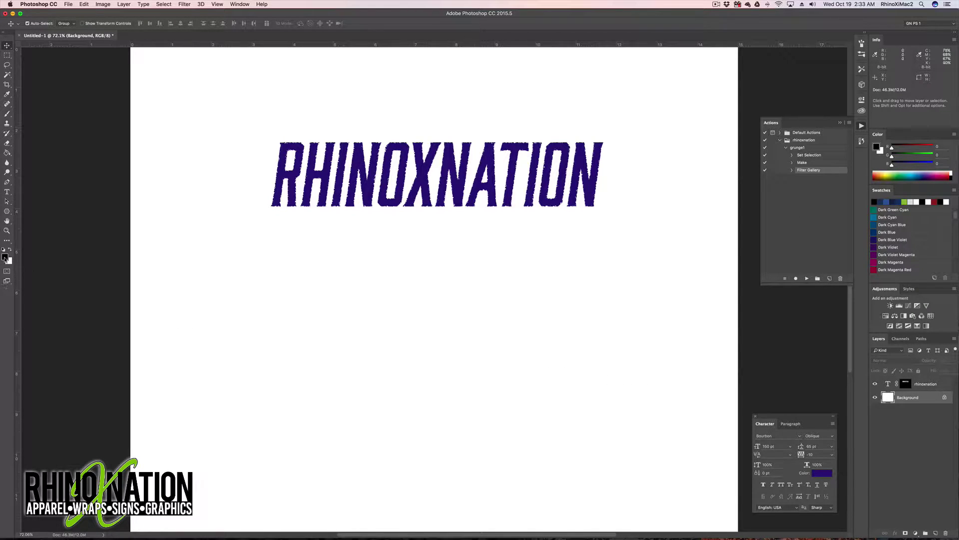
pyautogui.click(5, 258)
pyautogui.moveTo(687, 252); pyautogui.dragTo(696, 232)
pyautogui.click(770, 211)
pyautogui.hotkey('alt', 'BackSpace')
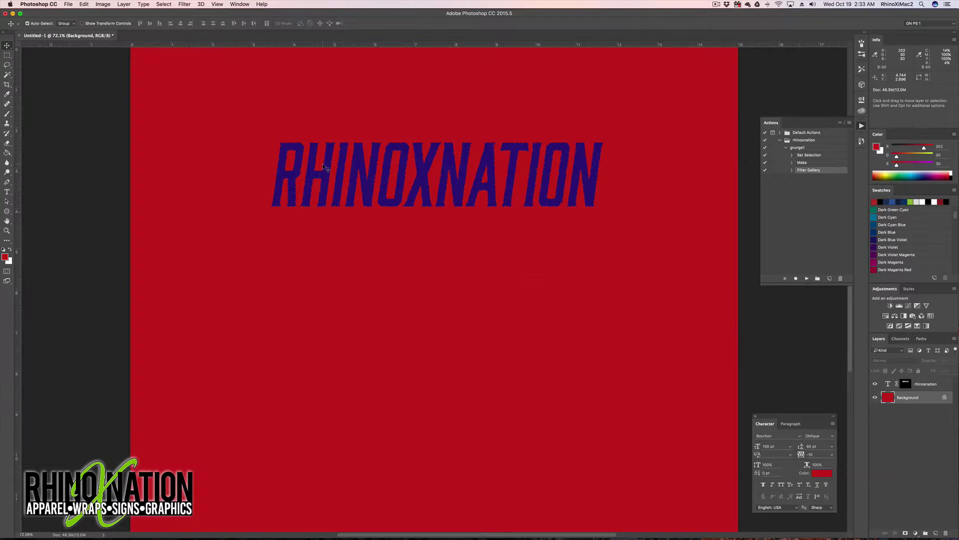
# Replace the wording of the text layer with SPICERMAN.
pyautogui.scroll(5, 323, 166)
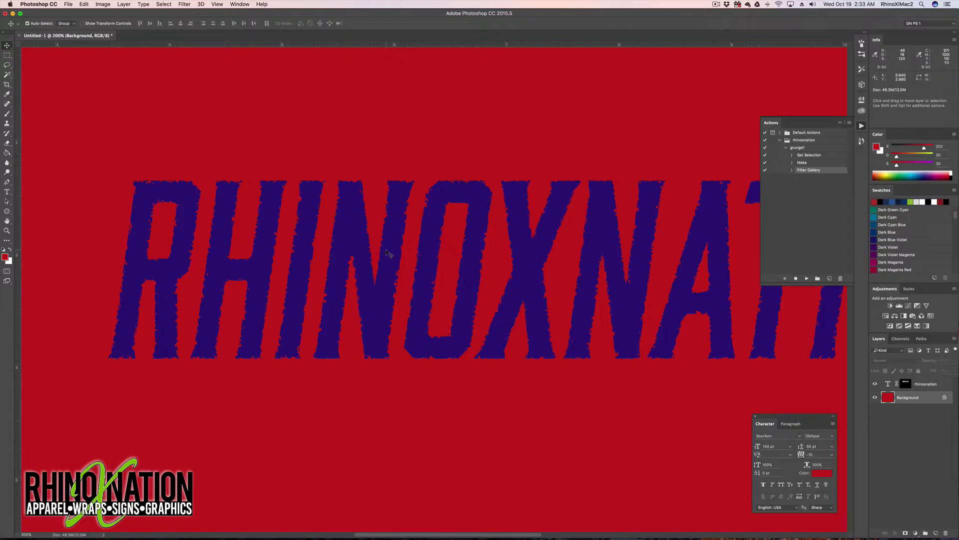
pyautogui.scroll(-2, 630, 283)
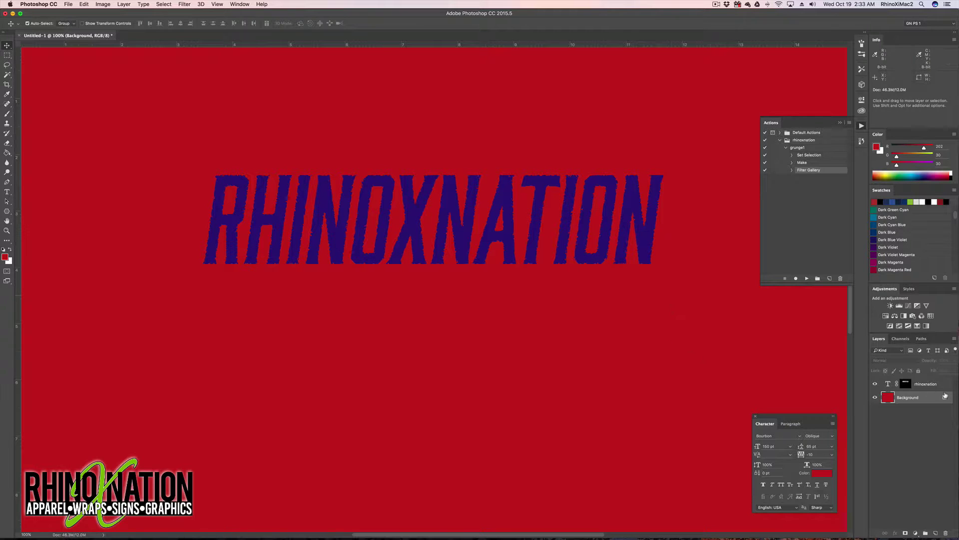
pyautogui.click(888, 384)
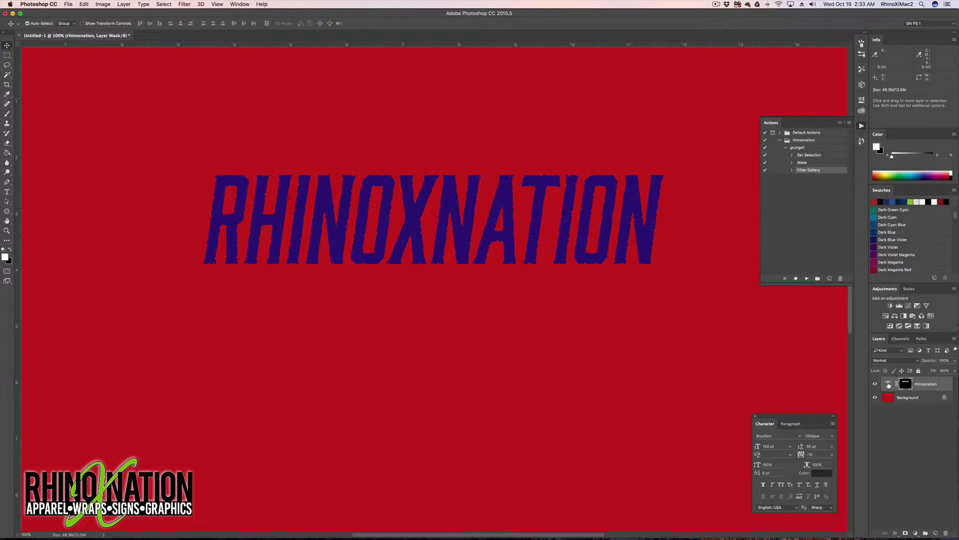
pyautogui.doubleClick(887, 384)
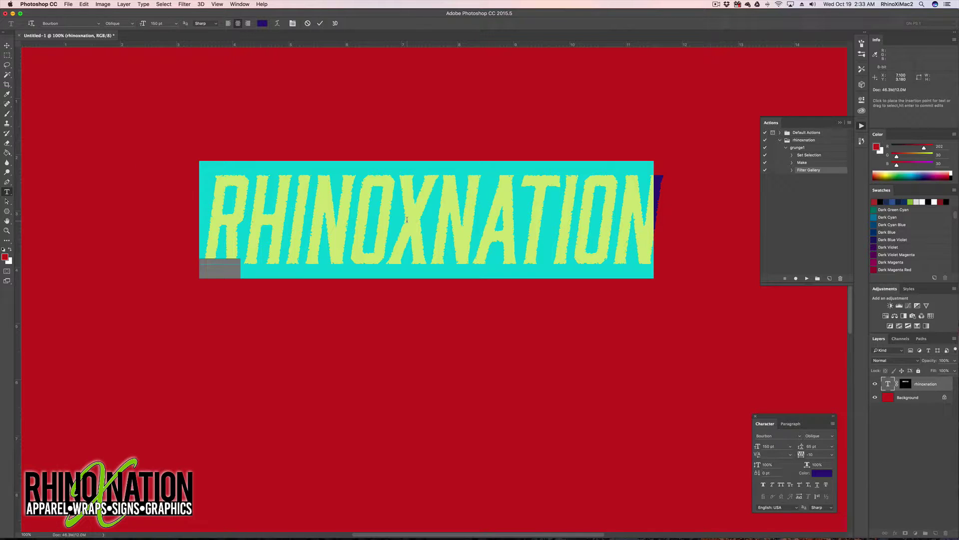
pyautogui.write('spiderman')
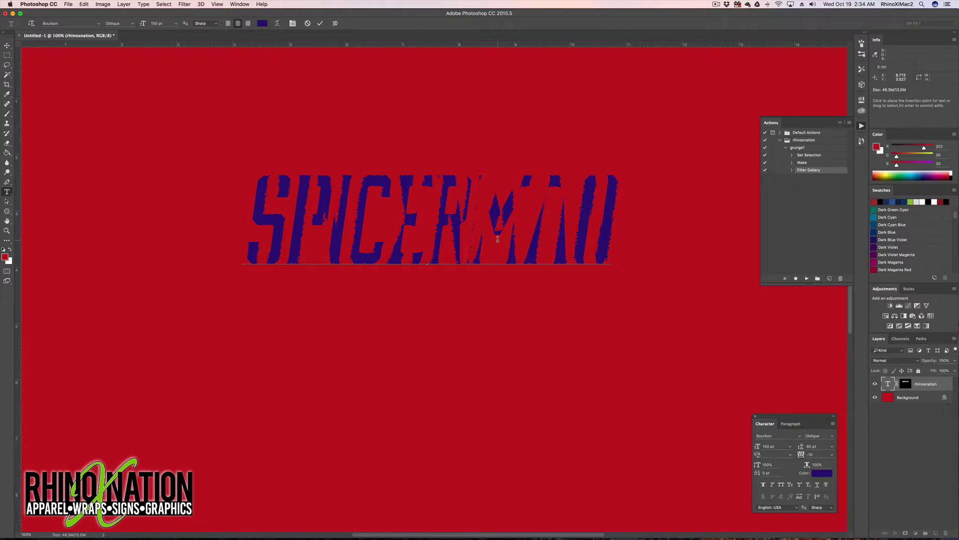
pyautogui.press('super+Return')
# Delete the old layer mask from the SPICERMAN layer and play the grunge1 action on it.
pyautogui.click(907, 385)
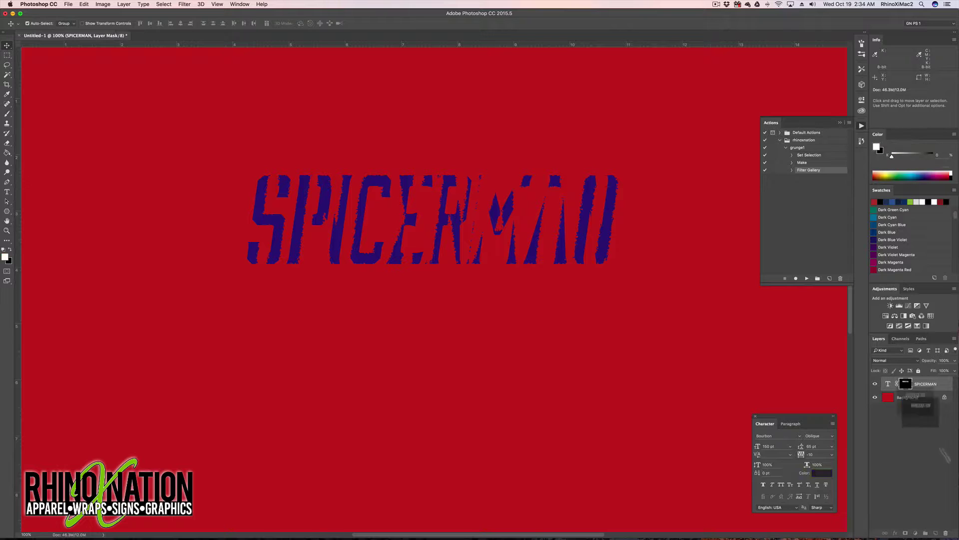
pyautogui.click(946, 533)
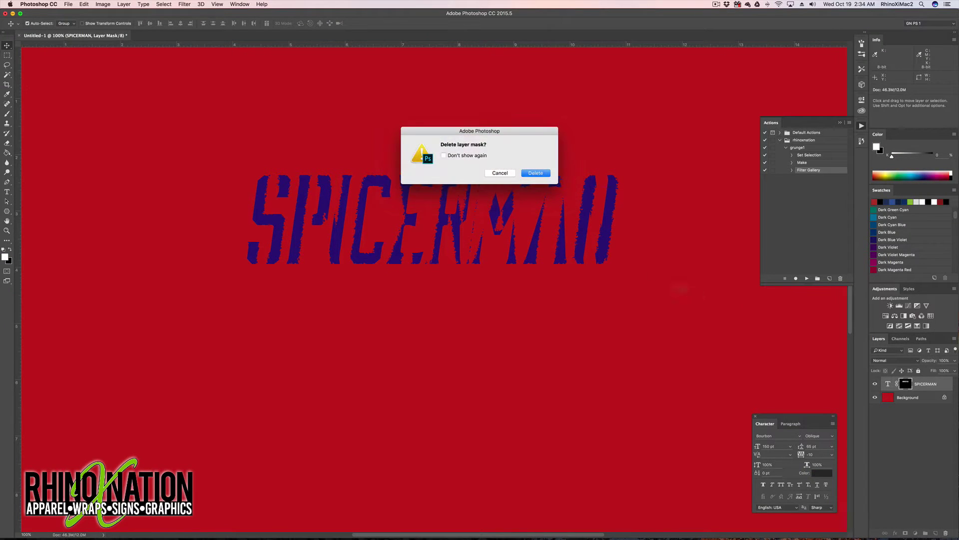
pyautogui.click(545, 177)
pyautogui.click(808, 148)
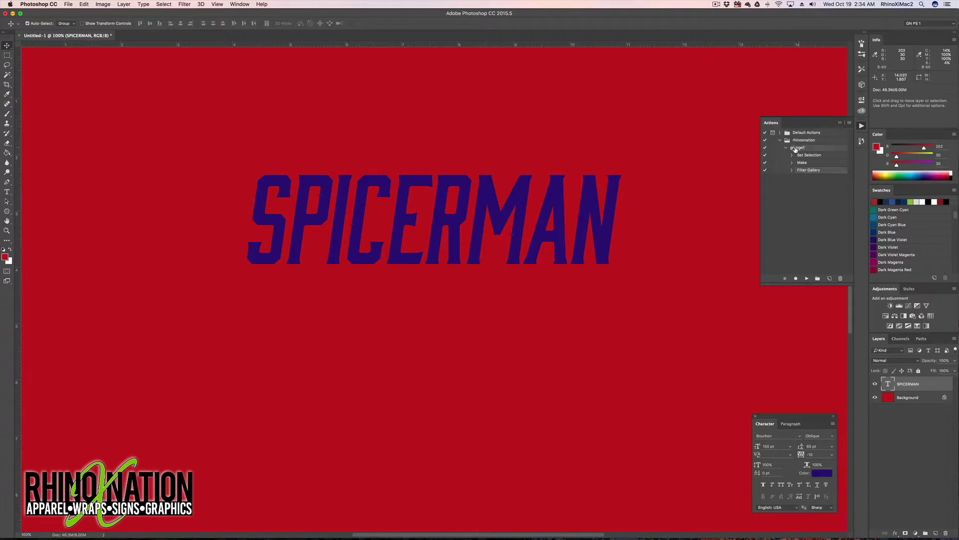
pyautogui.click(809, 280)
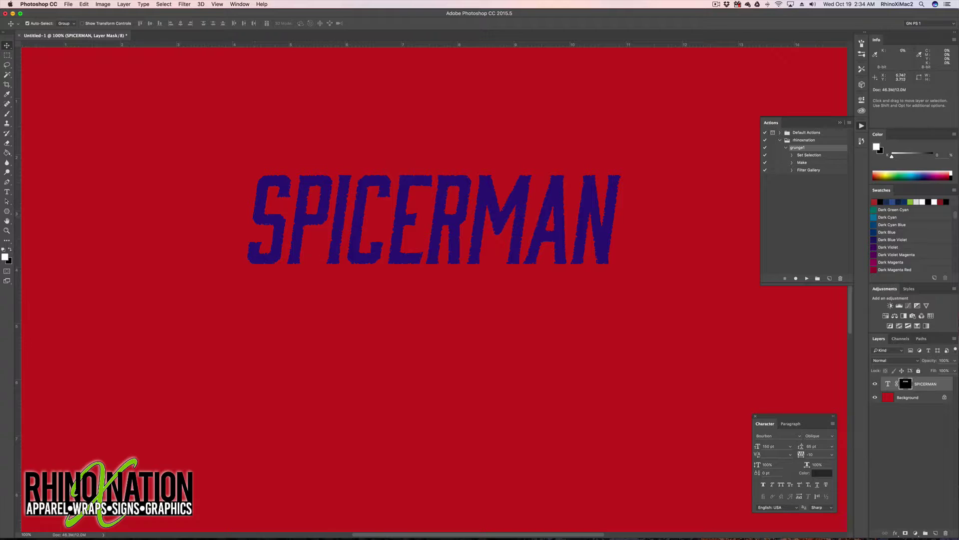
# Enable dialog display for the action's Filter Gallery step and delete the mask from the SPICERMAN layer.
pyautogui.click(772, 170)
pyautogui.moveTo(906, 386); pyautogui.dragTo(946, 533)
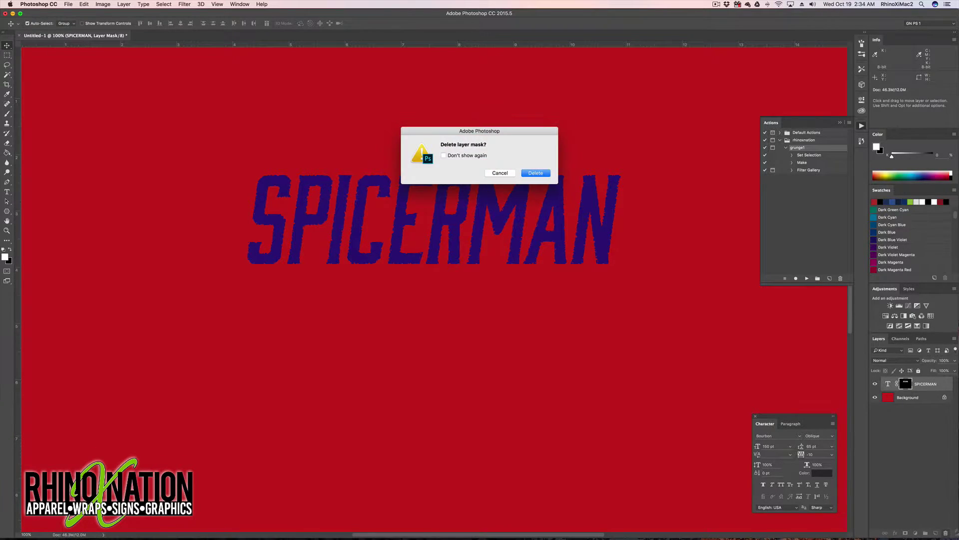
pyautogui.click(536, 174)
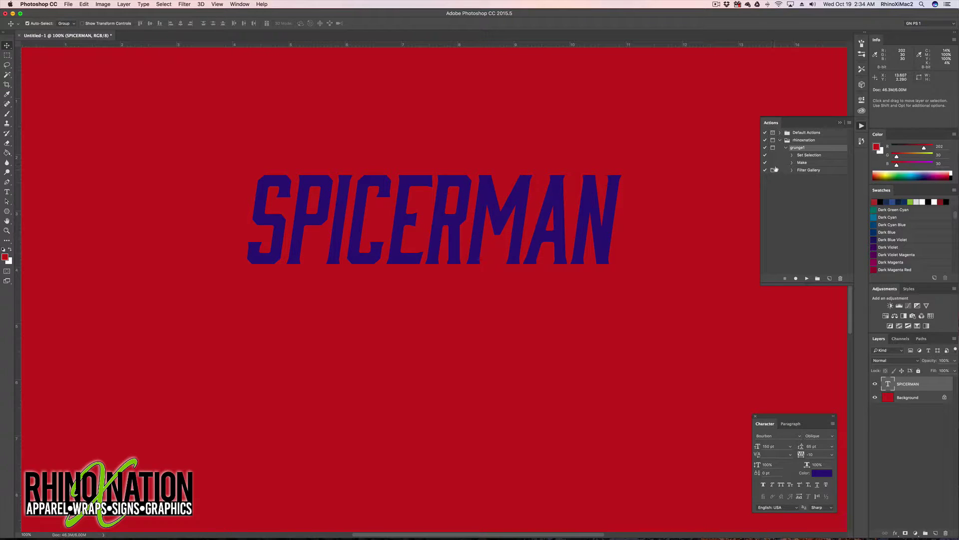
# Play grunge1 on the SPICERMAN layer, choosing Sprayed Strokes with Stroke Length 20, Spray Radius 18 and Horizontal stroke direction.
pyautogui.click(807, 279)
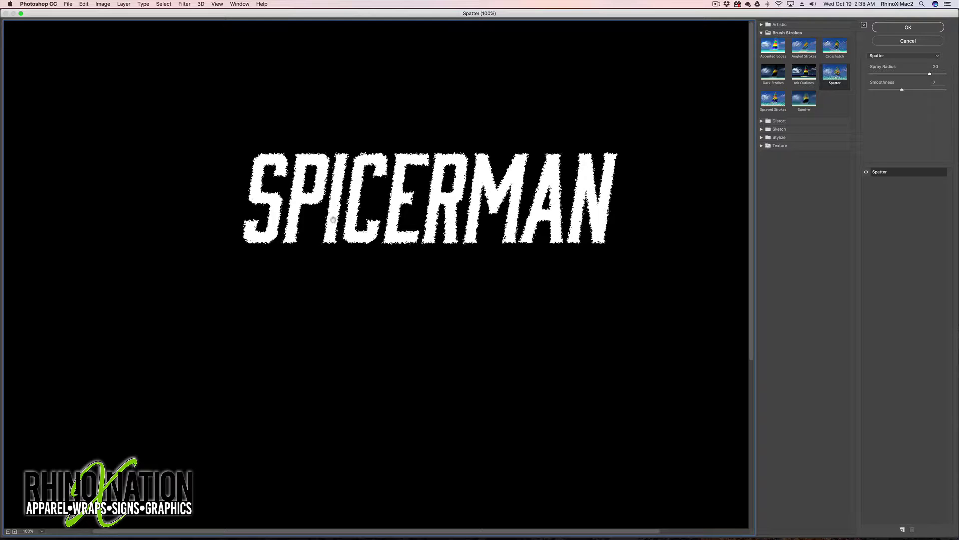
pyautogui.moveTo(921, 74); pyautogui.dragTo(916, 75)
pyautogui.click(777, 105)
pyautogui.moveTo(915, 74)
pyautogui.mouseDown()
pyautogui.moveTo(927, 74)
pyautogui.moveTo(900, 90)
pyautogui.moveTo(947, 75)
pyautogui.mouseUp()
pyautogui.moveTo(900, 90); pyautogui.dragTo(925, 90)
pyautogui.click(924, 99)
pyautogui.click(914, 106)
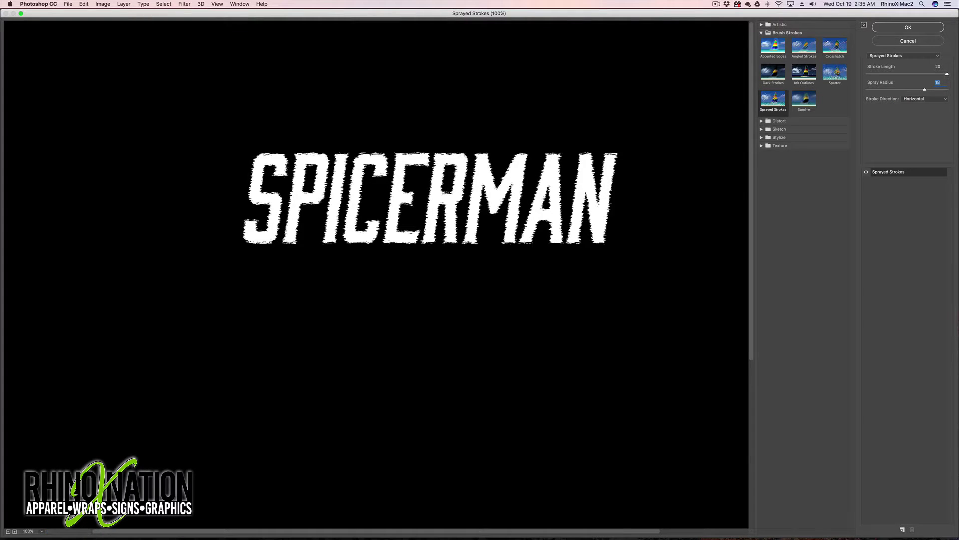
pyautogui.click(897, 28)
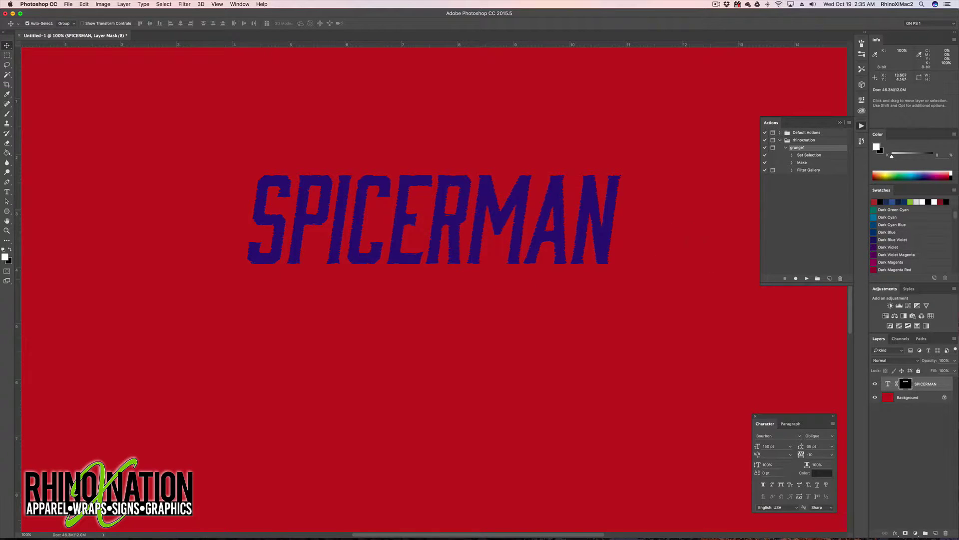
# Delete the Sprayed Strokes layer mask from the SPICERMAN layer.
pyautogui.moveTo(909, 386); pyautogui.dragTo(946, 533)
pyautogui.click(536, 173)
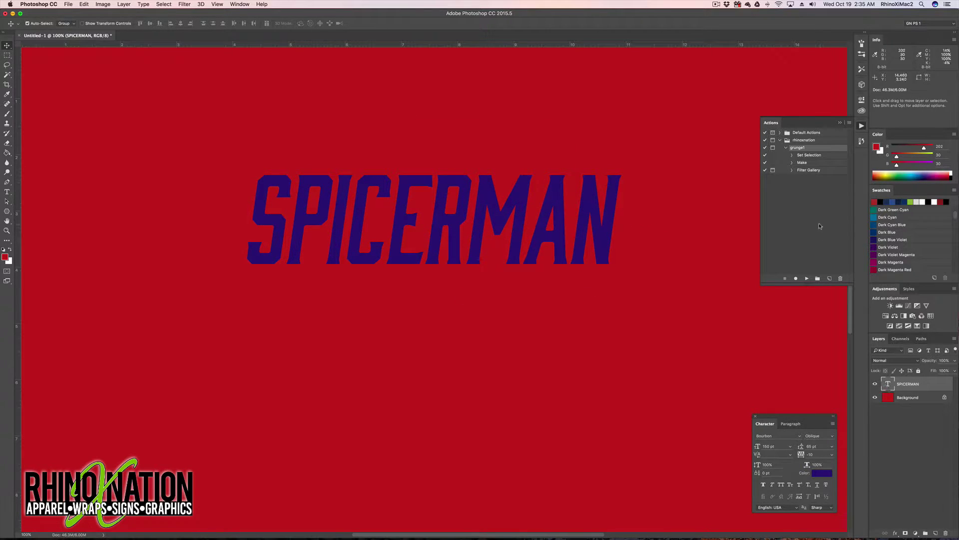
# Set the SPICERMAN text's font to Impact and replace its C with a D so it reads SPIDERMAN.
pyautogui.click(801, 437)
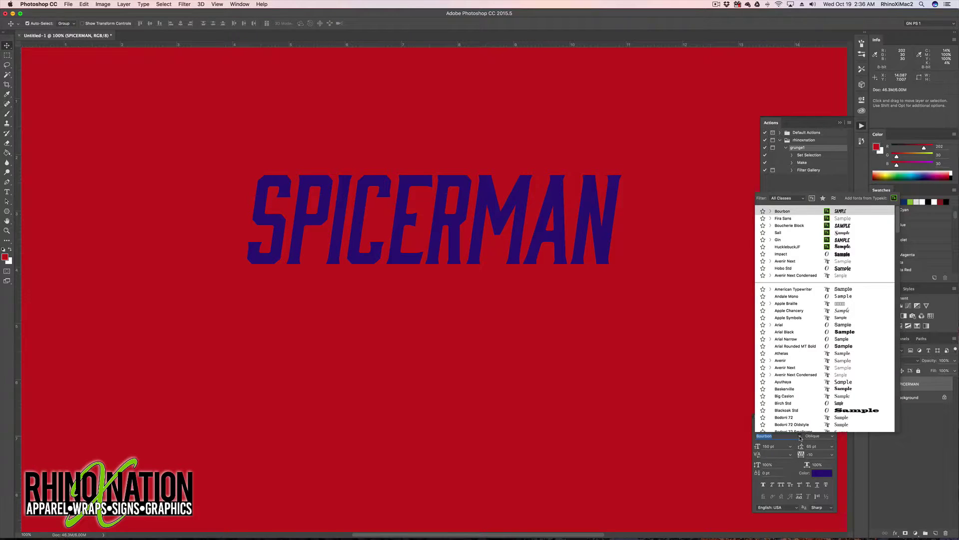
pyautogui.click(786, 255)
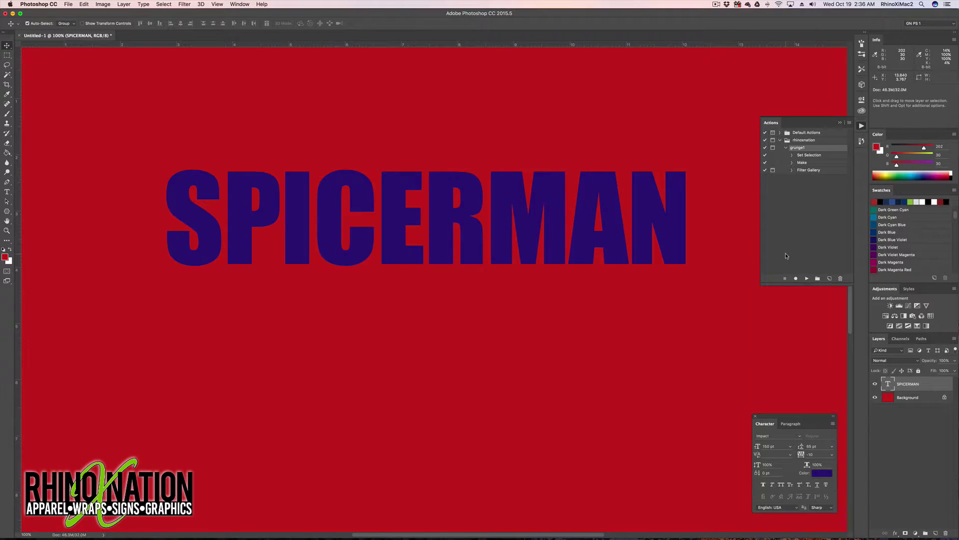
pyautogui.doubleClick(349, 220)
pyautogui.click(365, 229)
pyautogui.moveTo(365, 229); pyautogui.dragTo(326, 226)
pyautogui.write('D')
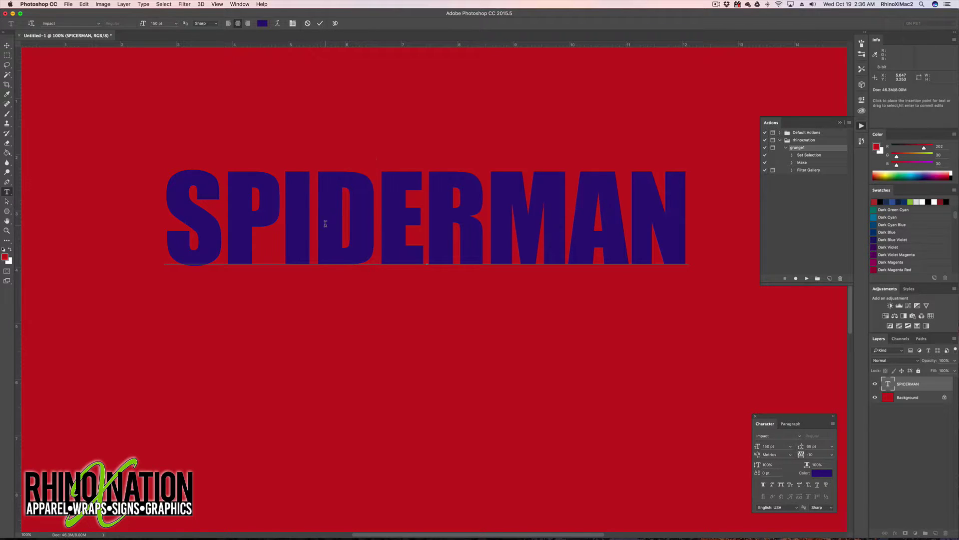
pyautogui.press('super+Return')
pyautogui.press('v')
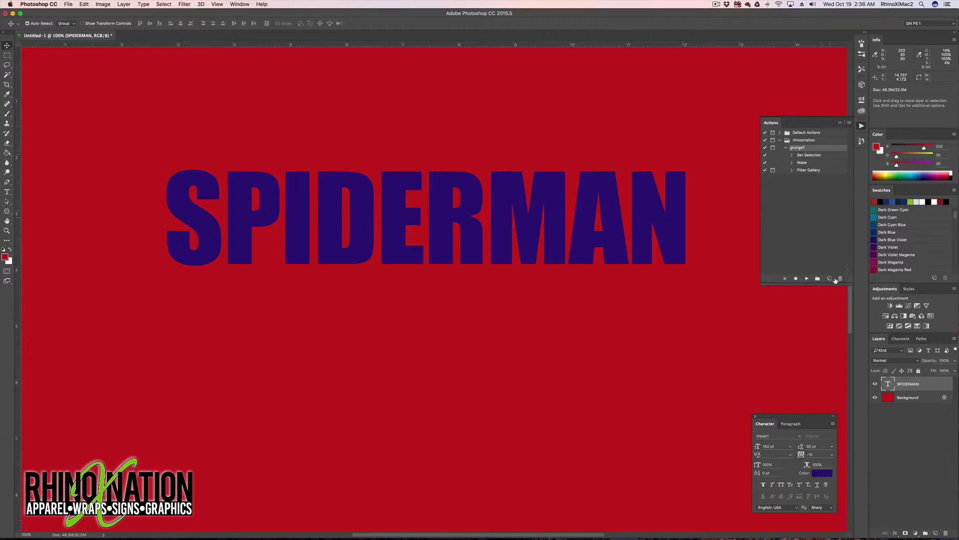
# Play the grunge1 action on the SPIDERMAN layer, applying Spatter with Spray Radius 23 and Smoothness 4.
pyautogui.click(807, 279)
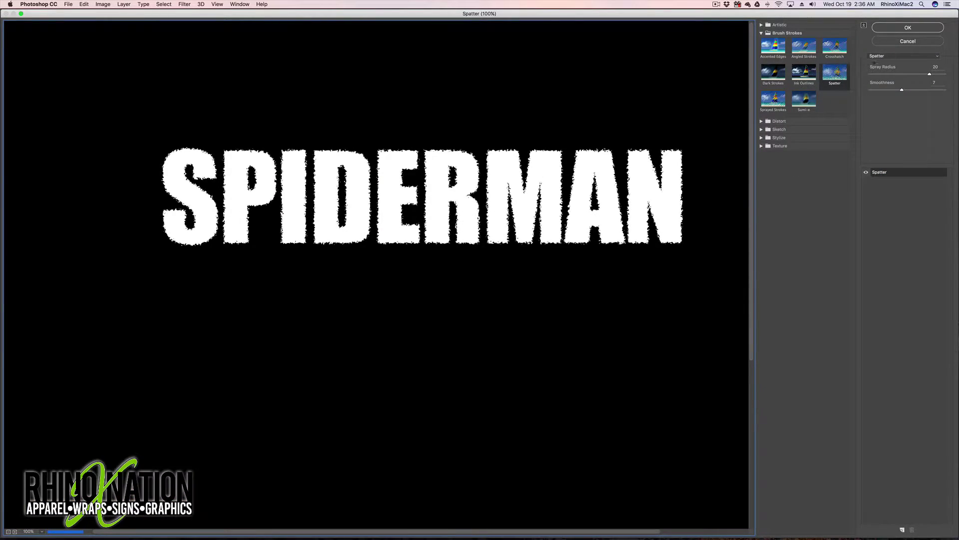
pyautogui.click(882, 56)
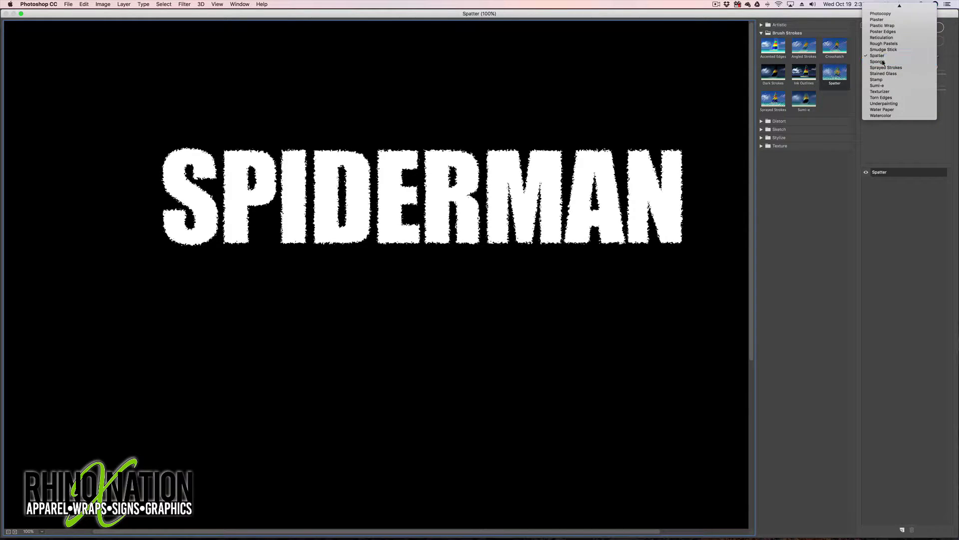
pyautogui.click(881, 63)
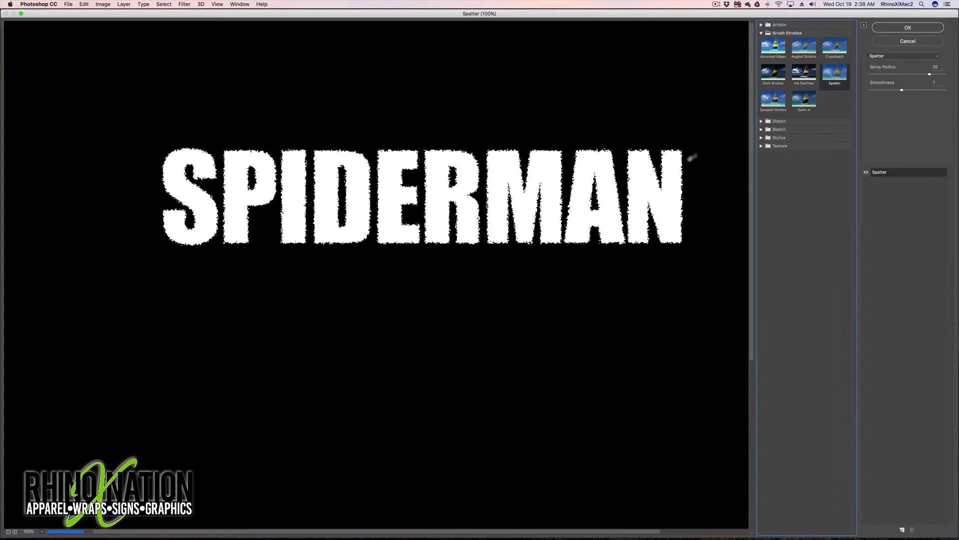
pyautogui.moveTo(929, 74)
pyautogui.mouseDown()
pyautogui.moveTo(938, 74)
pyautogui.moveTo(886, 91)
pyautogui.mouseUp()
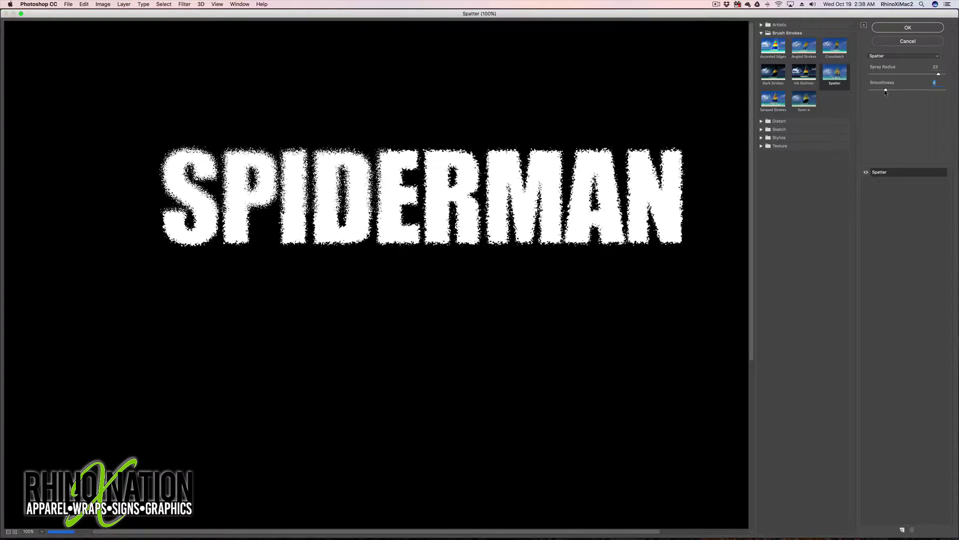
pyautogui.click(902, 28)
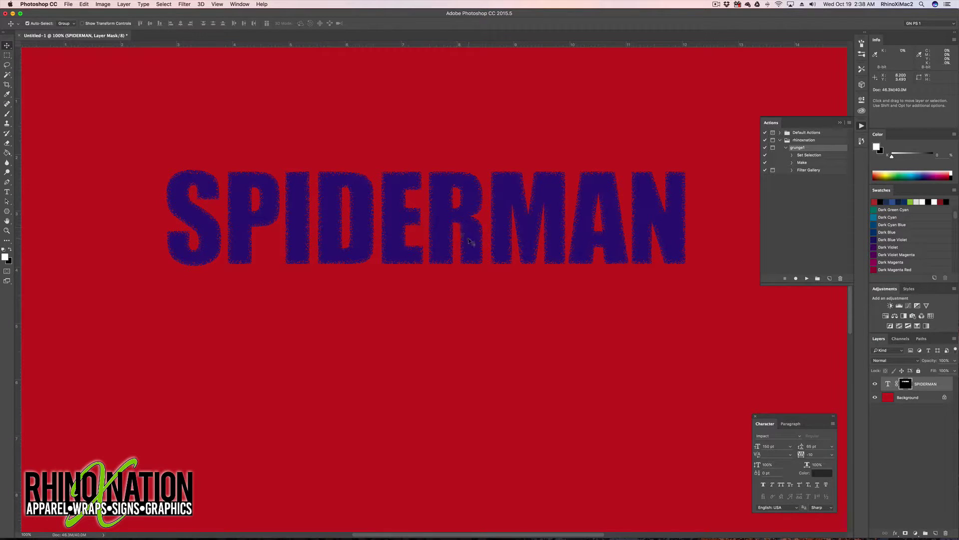
# Create a new blank document with a white background.
pyautogui.click(68, 4)
pyautogui.click(75, 11)
pyautogui.press('Return')
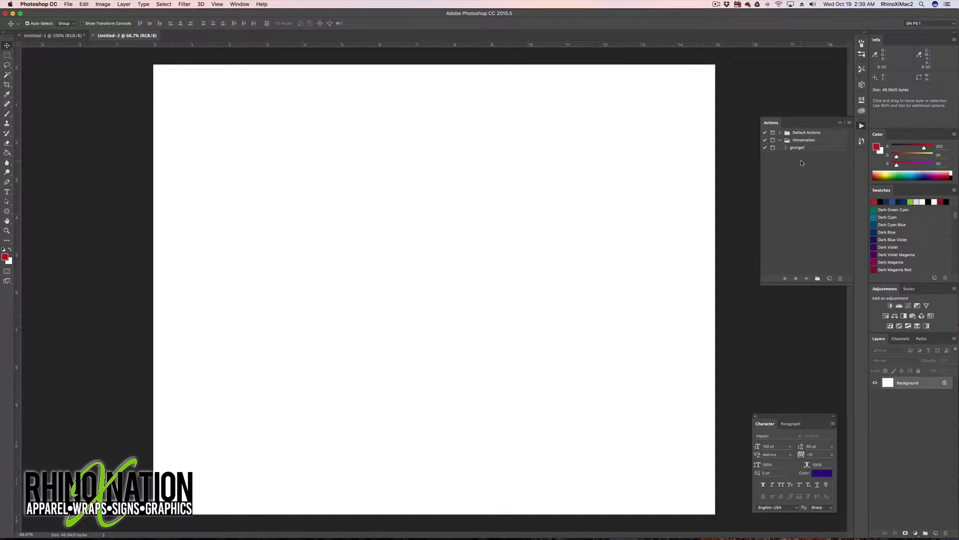
# Start recording a new action named GRUNGE2 in the rhinoxnation set.
pyautogui.click(829, 278)
pyautogui.write('GRUNGE2')
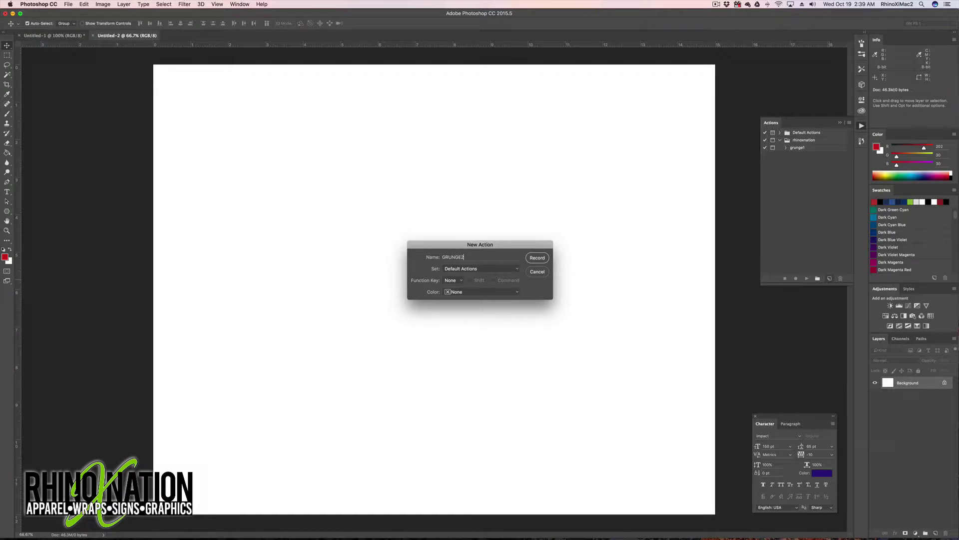
pyautogui.click(479, 268)
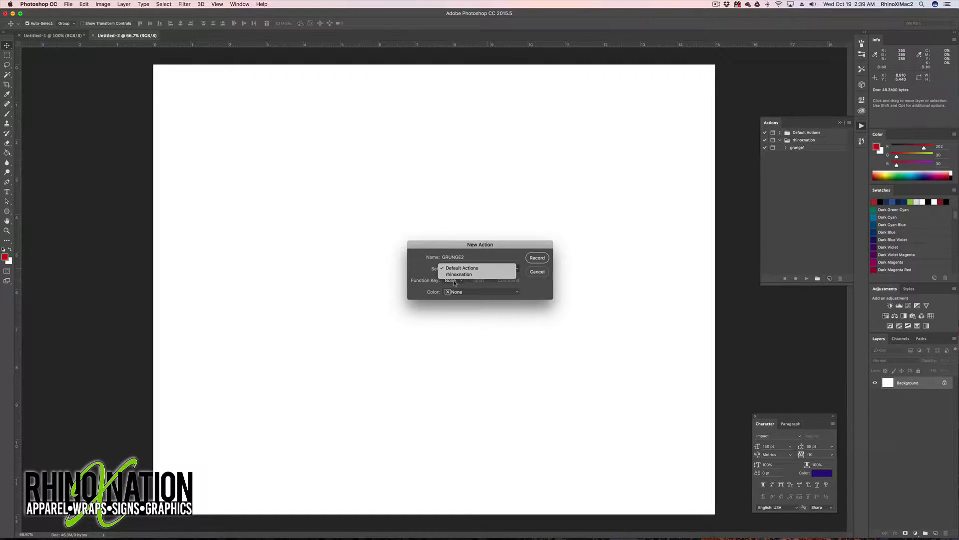
pyautogui.click(460, 275)
pyautogui.click(536, 258)
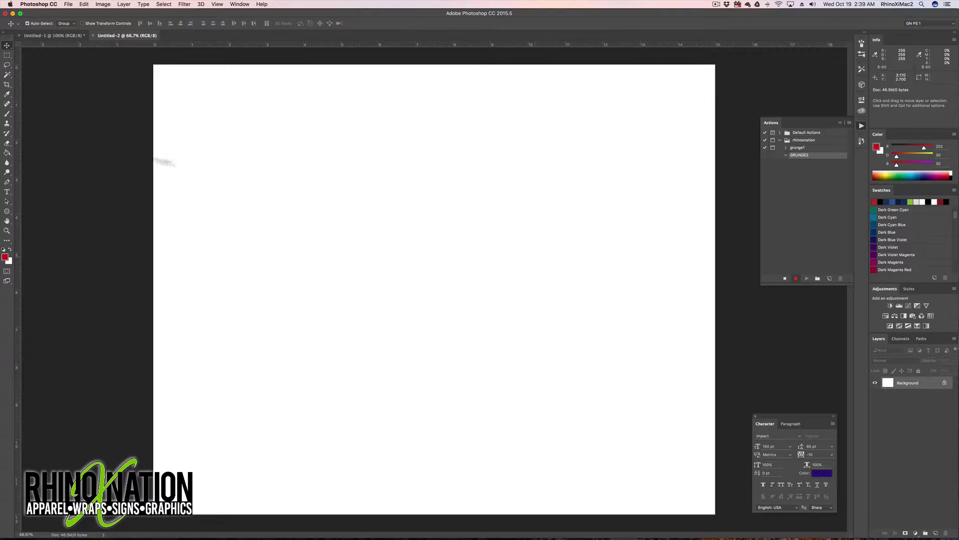
# Add the text RHINOXNATION across the upper middle of the blank canvas.
pyautogui.click(7, 192)
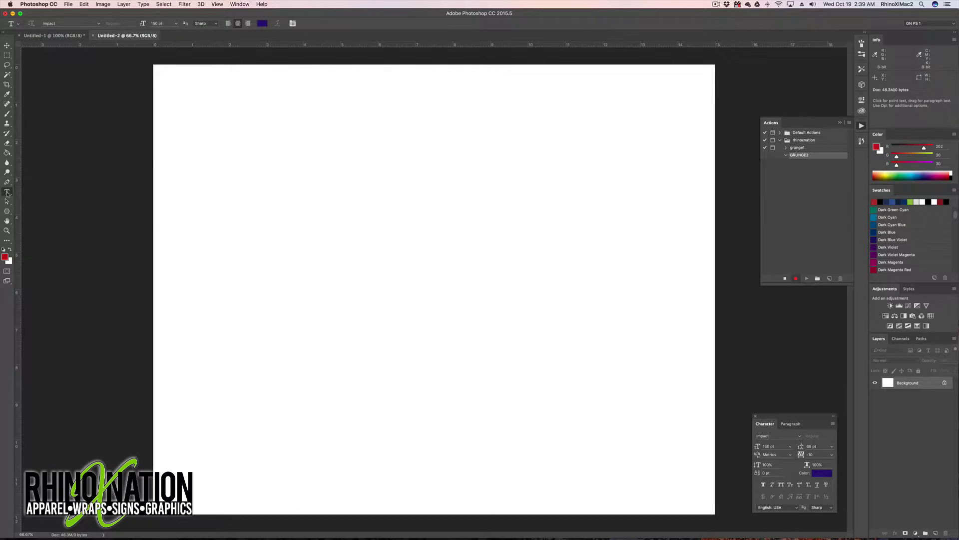
pyautogui.click(431, 243)
pyautogui.write('RHINOXNATION')
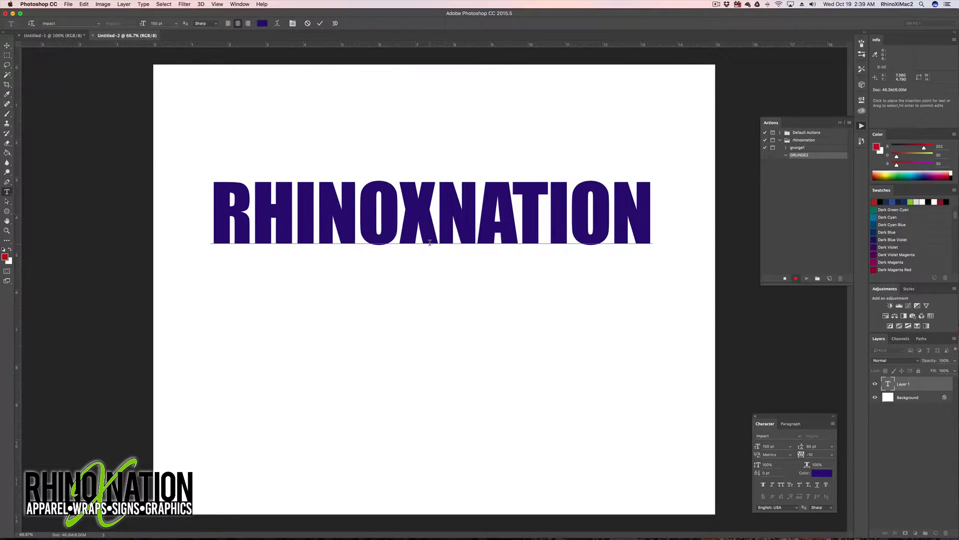
pyautogui.press('super+Return')
pyautogui.press('v')
# Set the RHINOXNATION text's font to Boucherie Block with the Bold style.
pyautogui.click(799, 436)
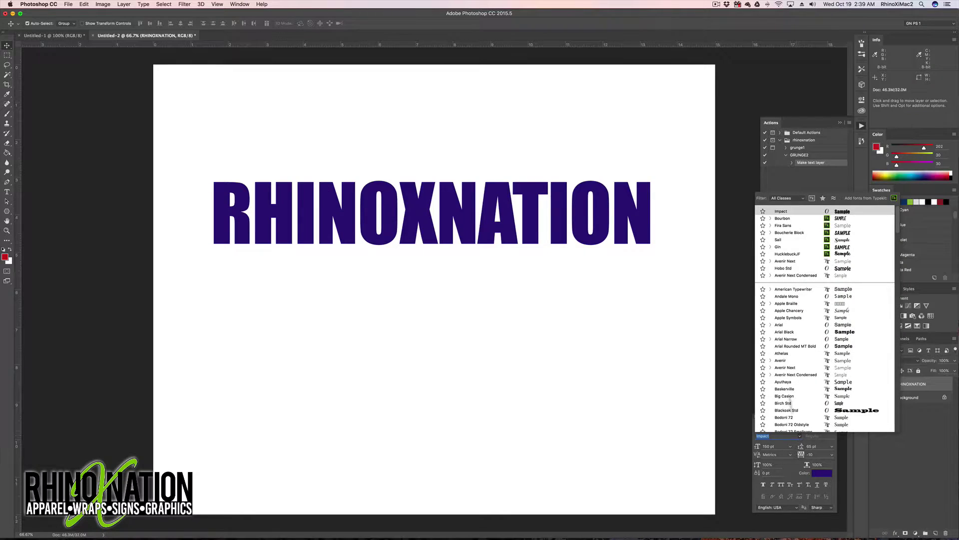
pyautogui.scroll(-5, 793, 376)
pyautogui.scroll(-3, 792, 376)
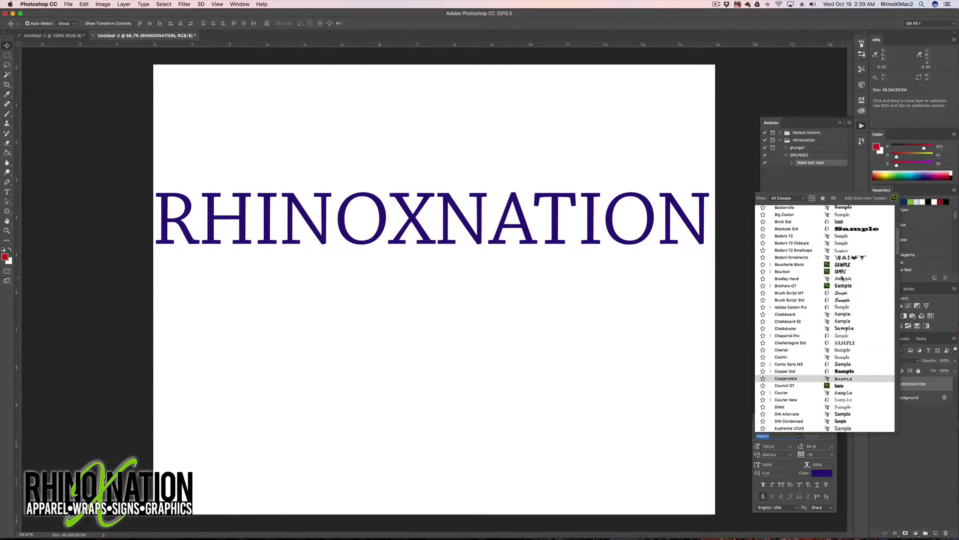
pyautogui.click(794, 264)
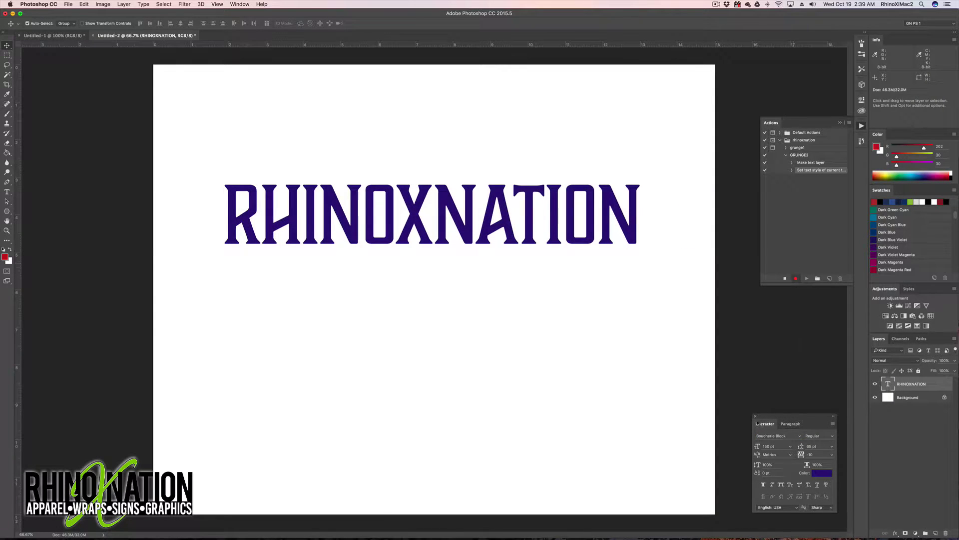
pyautogui.click(814, 436)
pyautogui.click(810, 445)
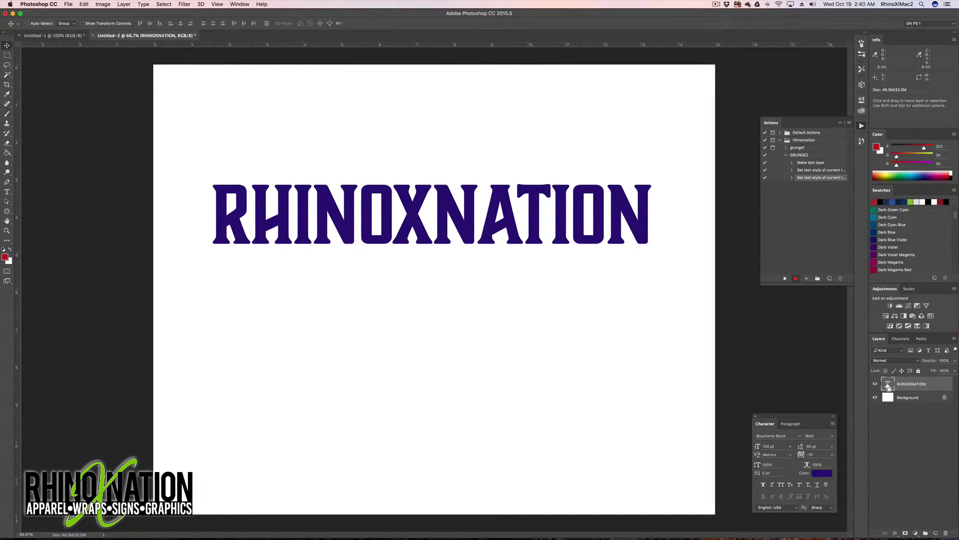
# Load the RHINOXNATION letters as a selection, turn it into a layer mask and target that mask.
pyautogui.keyDown('super'); pyautogui.click(888, 384); pyautogui.keyUp('super')
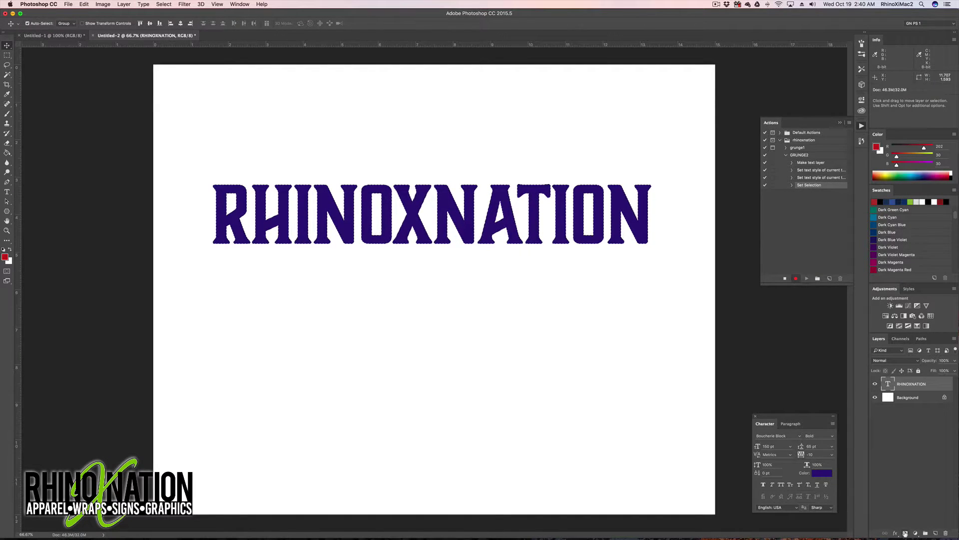
pyautogui.click(905, 533)
pyautogui.click(906, 384)
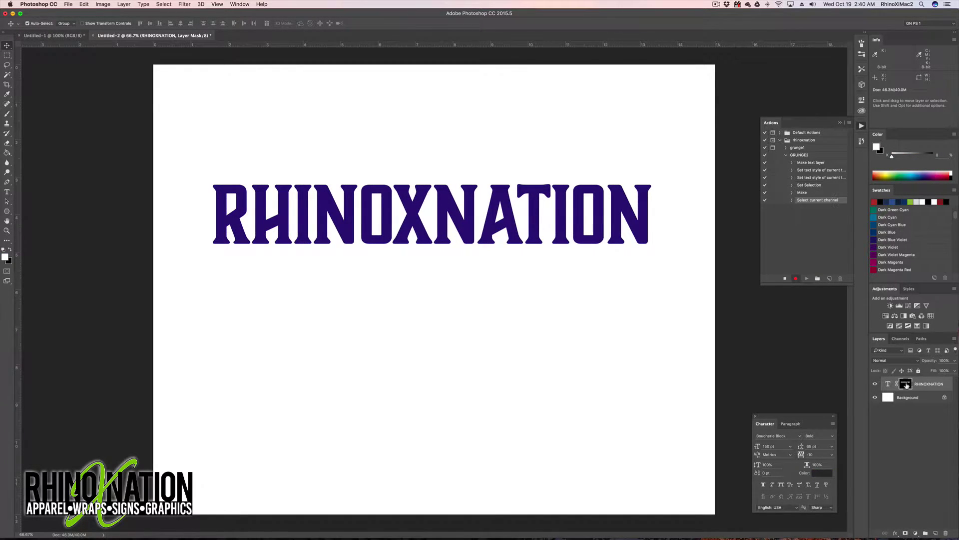
# Apply a Mezzotint filter with the Coarse Dots type to the RHINOXNATION layer mask.
pyautogui.click(185, 5)
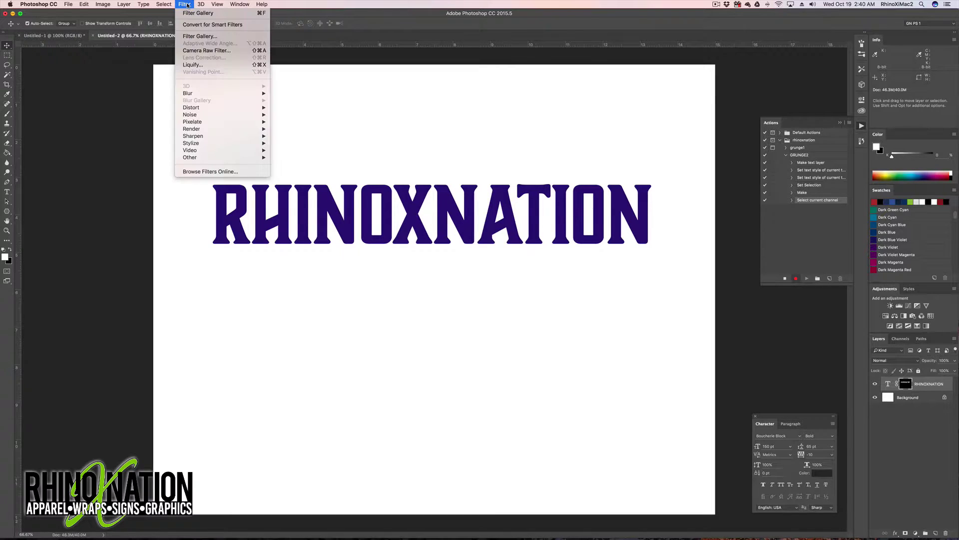
pyautogui.moveTo(205, 122)
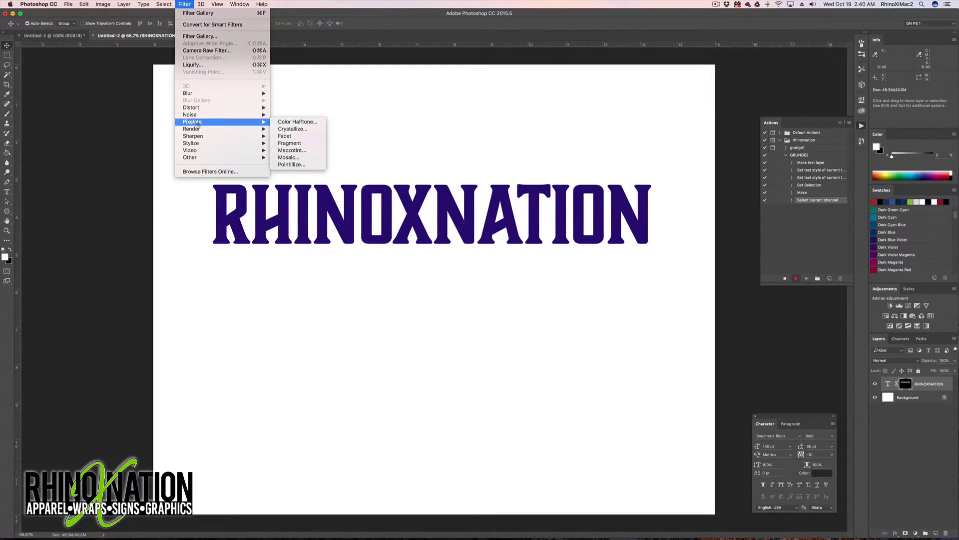
pyautogui.click(291, 150)
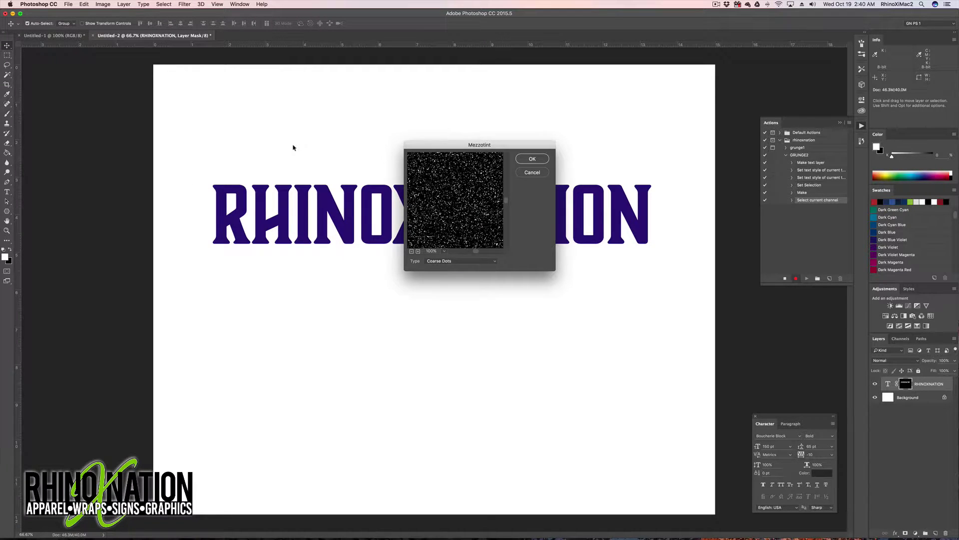
pyautogui.click(412, 251)
pyautogui.click(412, 251)
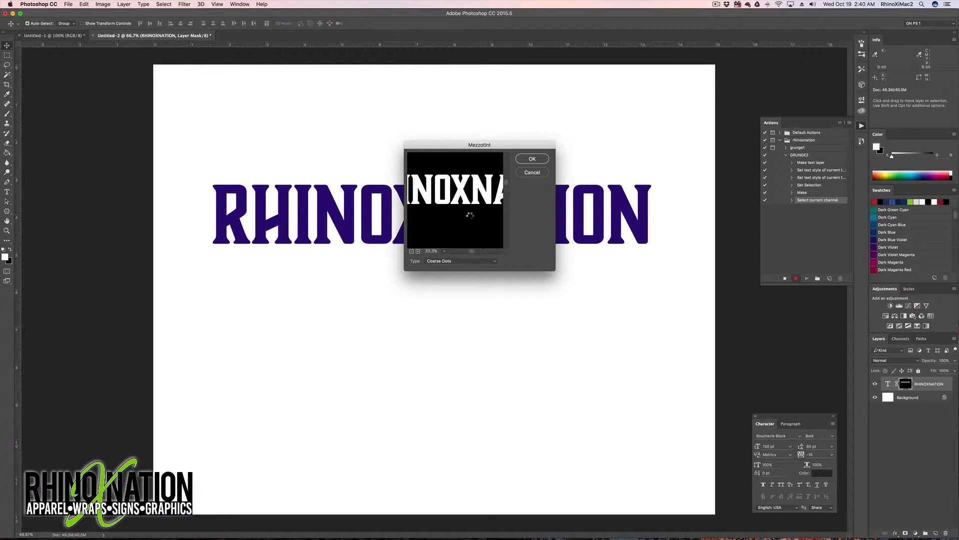
pyautogui.click(442, 262)
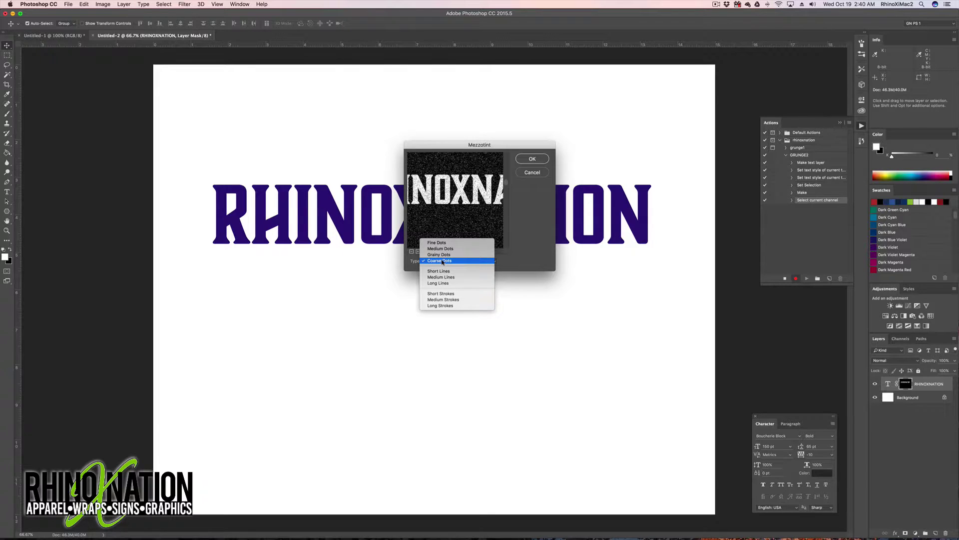
pyautogui.click(443, 261)
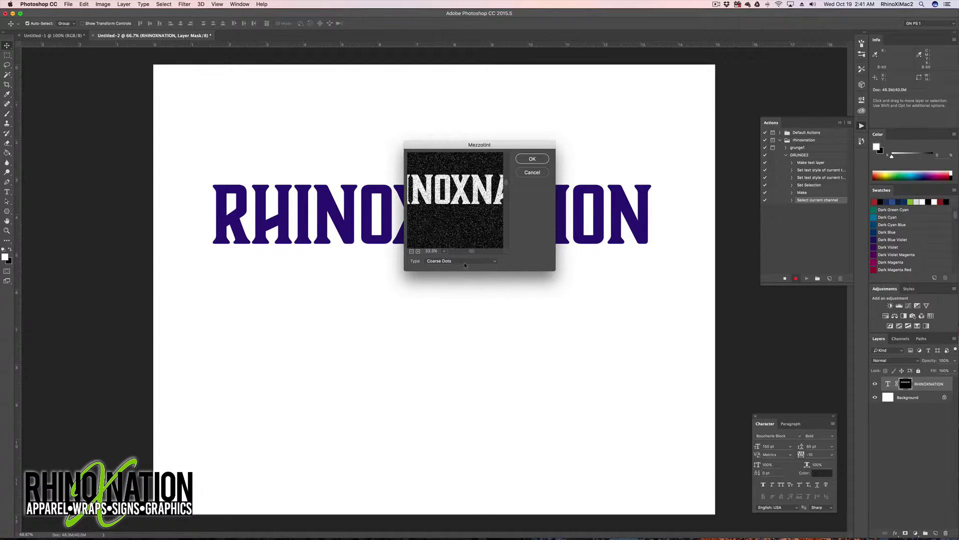
pyautogui.click(533, 159)
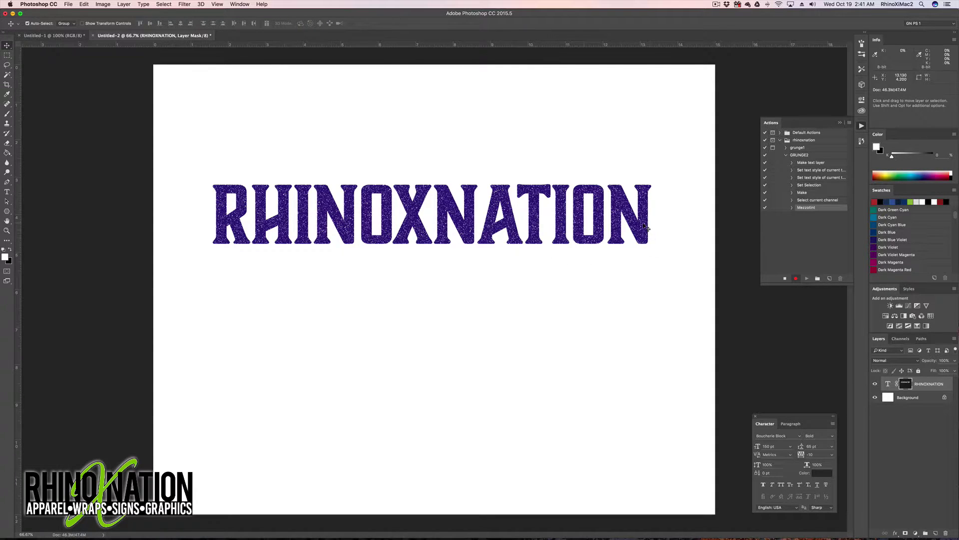
# Apply a Motion Blur with angle 0° and distance 61 pixels to the RHINOXNATION layer mask.
pyautogui.click(184, 4)
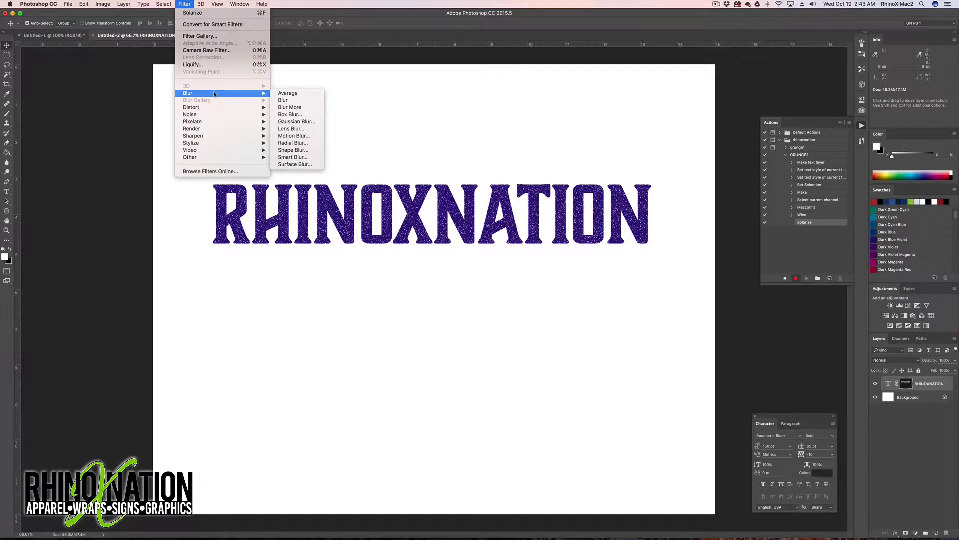
pyautogui.click(294, 136)
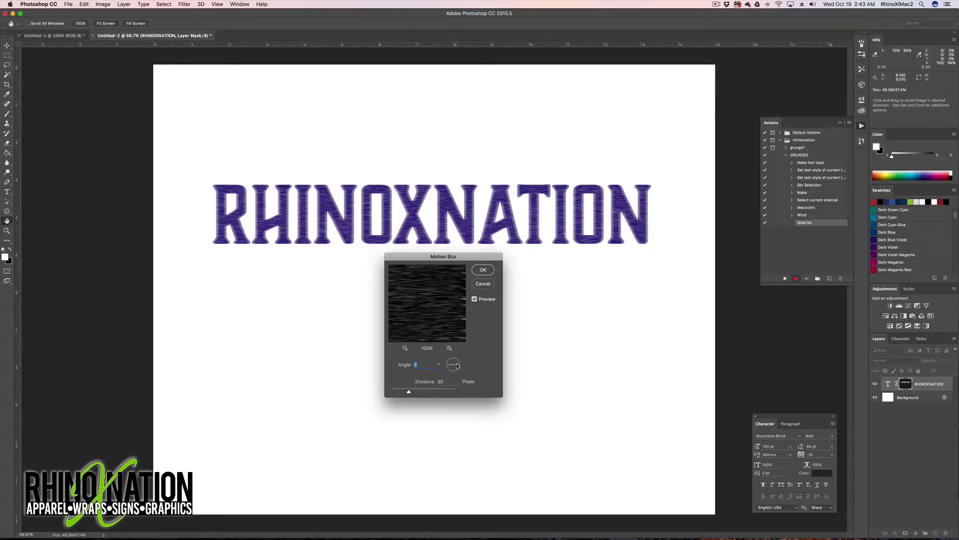
pyautogui.click(456, 363)
pyautogui.moveTo(457, 365)
pyautogui.mouseDown()
pyautogui.moveTo(453, 371)
pyautogui.moveTo(460, 365)
pyautogui.mouseUp()
pyautogui.moveTo(409, 391)
pyautogui.mouseDown()
pyautogui.moveTo(419, 393)
pyautogui.moveTo(409, 392)
pyautogui.mouseUp()
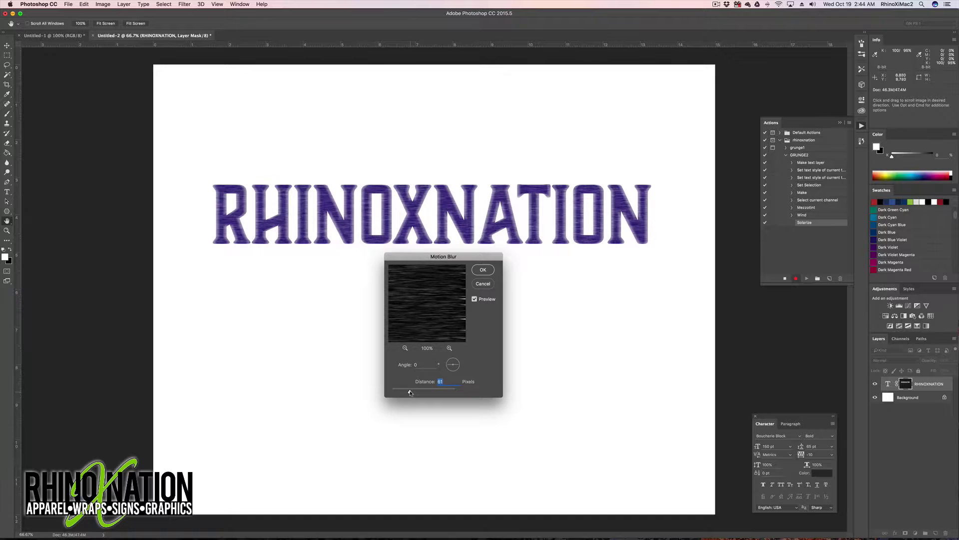
pyautogui.click(482, 271)
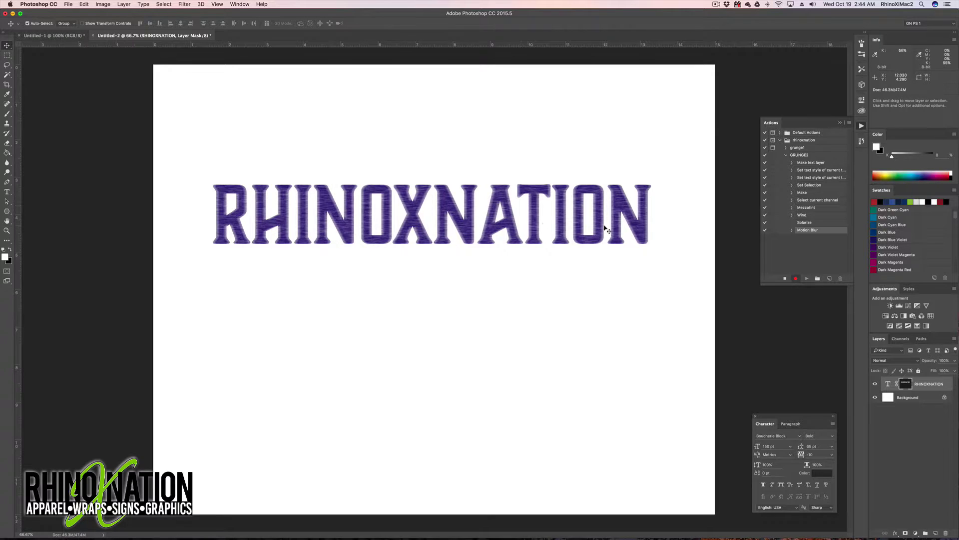
# Stop recording and delete the Solarize, Wind, Make text layer and both text style steps from the GRUNGE2 action.
pyautogui.click(785, 279)
pyautogui.click(805, 222)
pyautogui.click(841, 278)
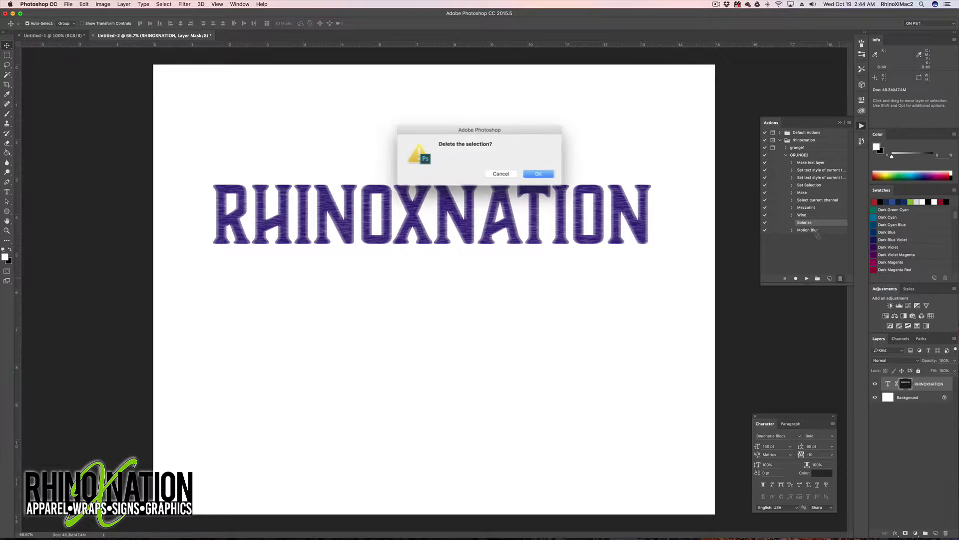
pyautogui.click(536, 173)
pyautogui.click(810, 163)
pyautogui.click(840, 278)
pyautogui.click(535, 173)
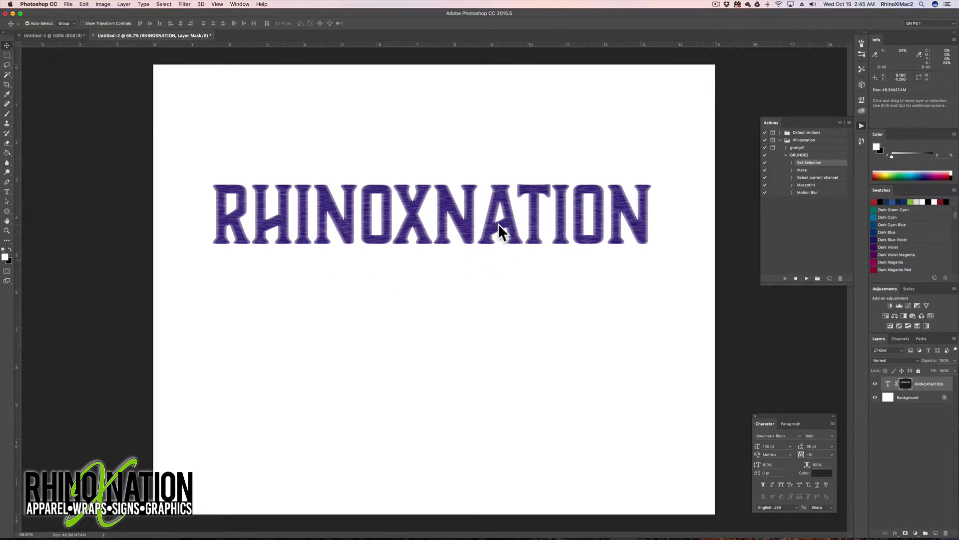
# Set the RHINOXNATION text colour to dark magenta-red #7c123a.
pyautogui.click(889, 383)
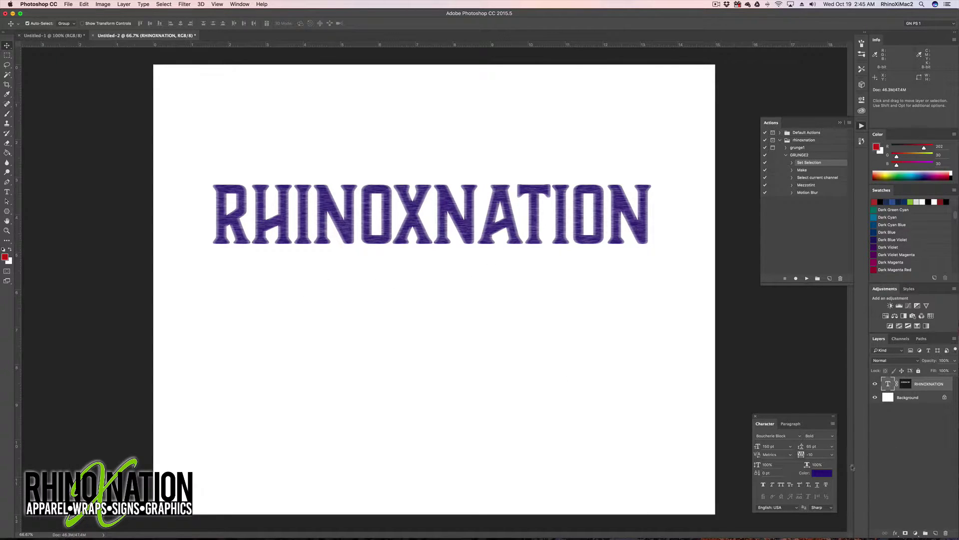
pyautogui.click(822, 473)
pyautogui.click(720, 221)
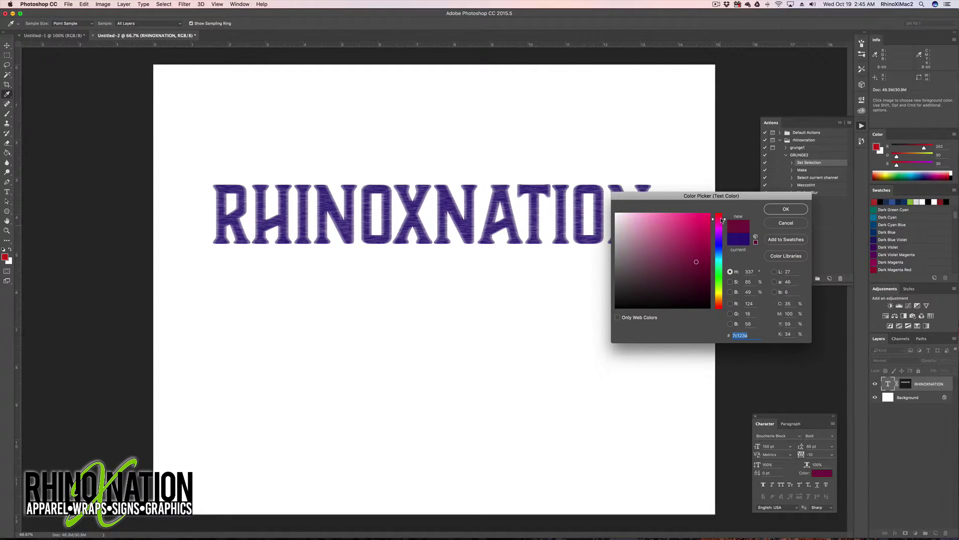
pyautogui.click(786, 210)
# Choose a dark blue foreground colour and fill the Background layer with it.
pyautogui.click(5, 257)
pyautogui.moveTo(722, 253); pyautogui.dragTo(723, 245)
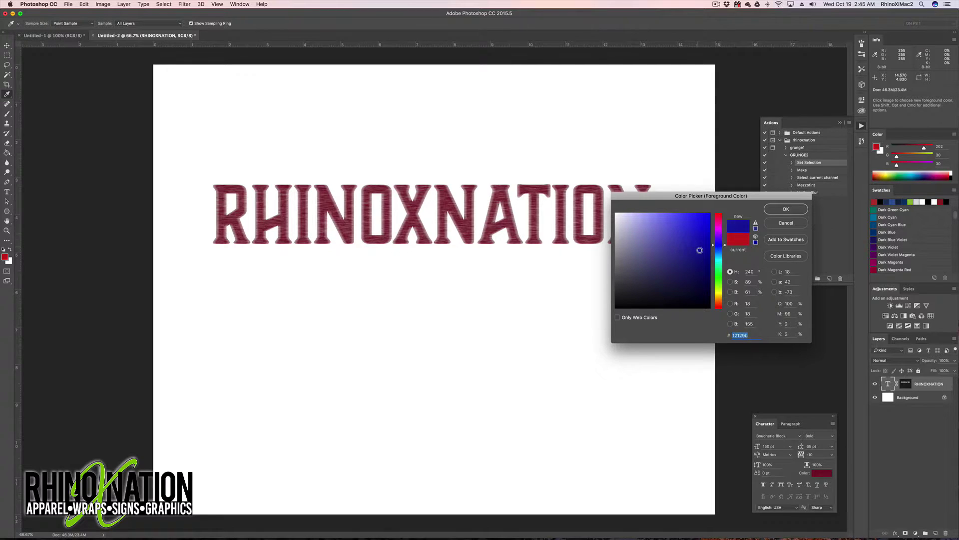
pyautogui.moveTo(726, 250); pyautogui.dragTo(690, 265)
pyautogui.click(798, 209)
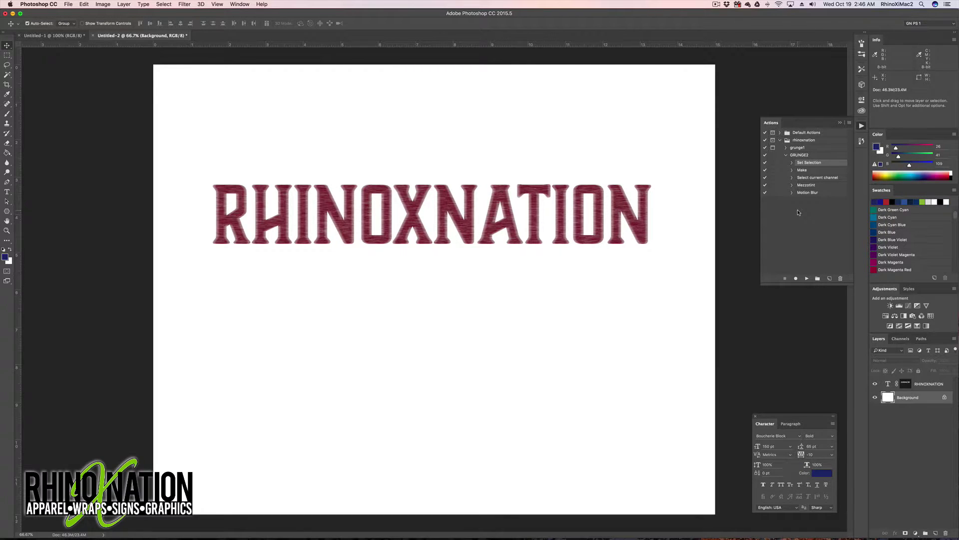
pyautogui.hotkey('alt', 'BackSpace')
# Recolour the RHINOXNATION text to a brighter pure red with hue 0°.
pyautogui.click(906, 383)
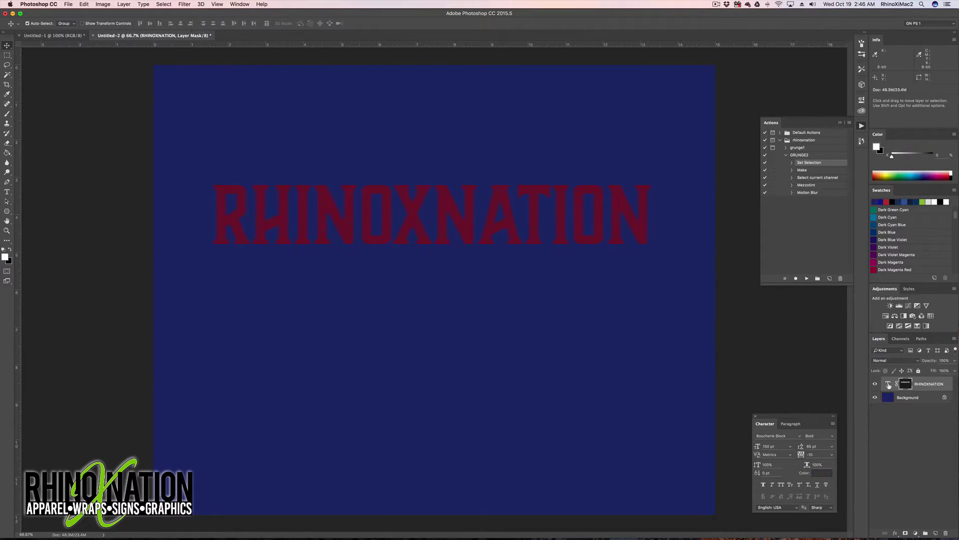
pyautogui.click(888, 384)
pyautogui.click(822, 473)
pyautogui.click(702, 248)
pyautogui.moveTo(723, 217); pyautogui.dragTo(723, 213)
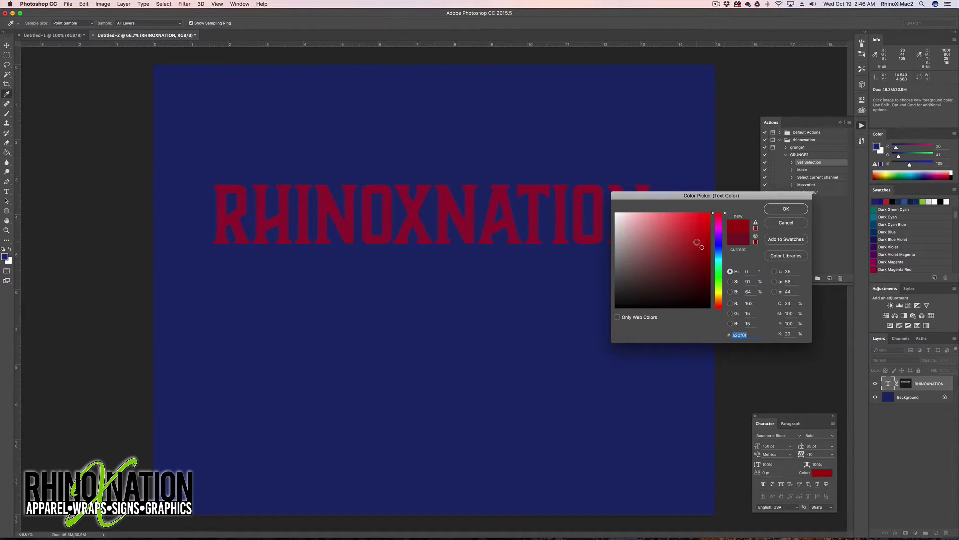
pyautogui.moveTo(702, 247); pyautogui.dragTo(700, 238)
pyautogui.click(771, 210)
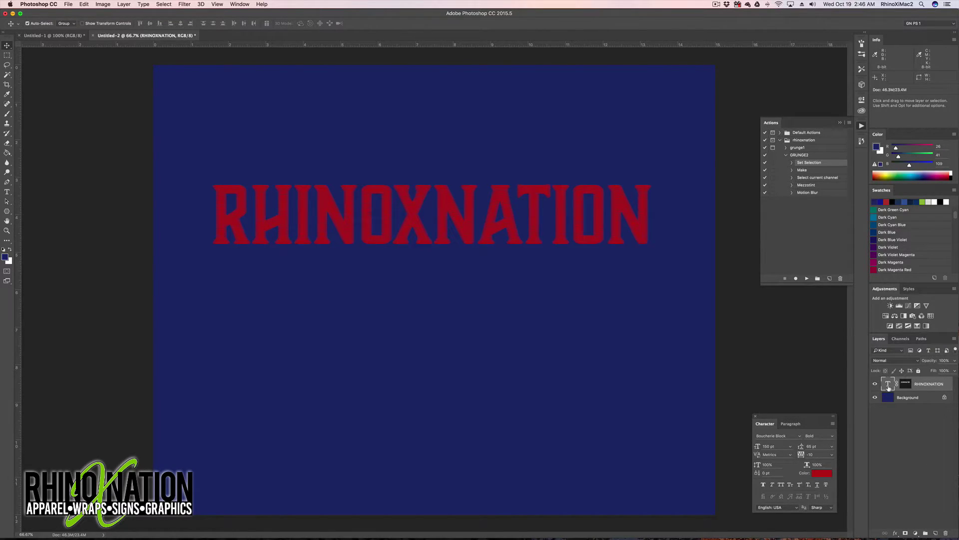
# Change the RHINOXNATION font style to Bold Italic and delete the text layer's old mask.
pyautogui.click(833, 438)
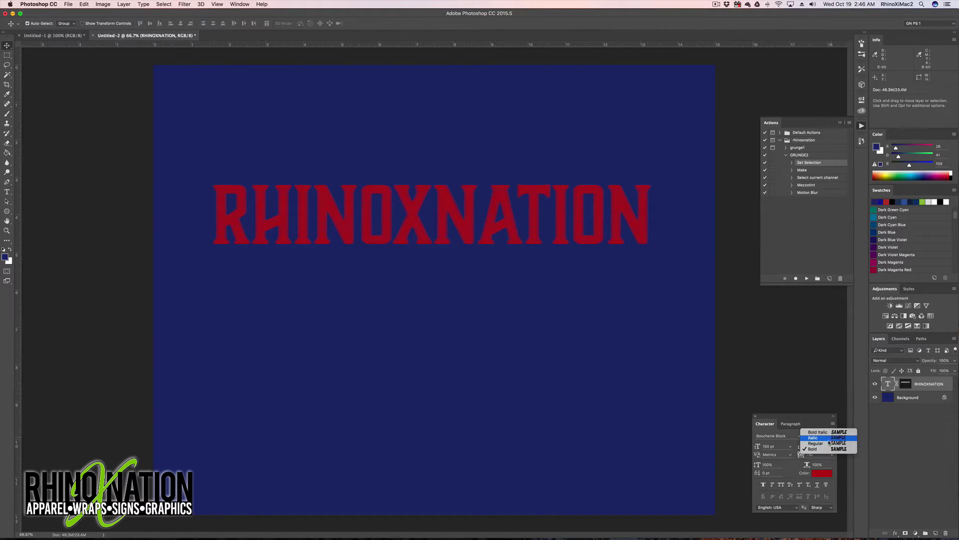
pyautogui.click(819, 432)
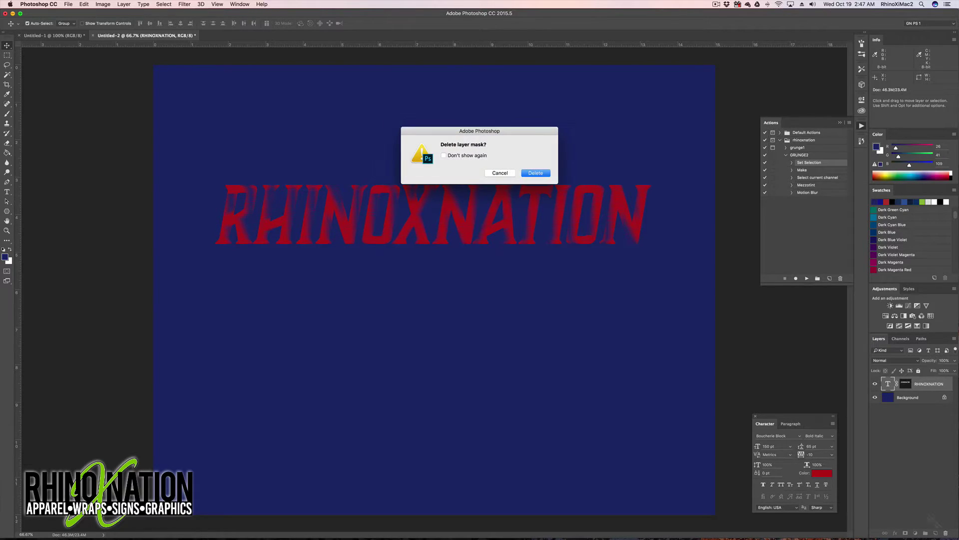
pyautogui.click(540, 175)
# Play the GRUNGE2 action on the italic RHINOXNATION text and delete the layer mask it creates.
pyautogui.click(799, 156)
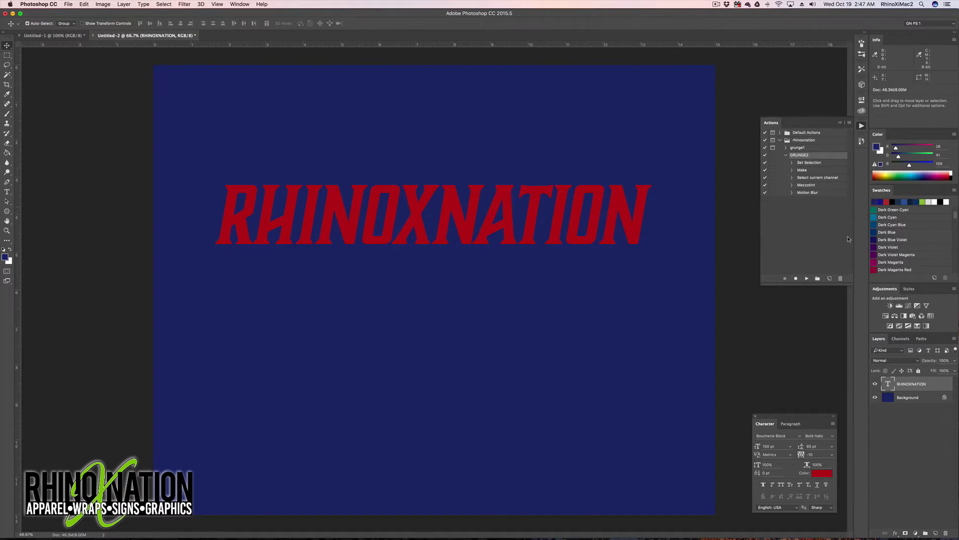
pyautogui.click(807, 278)
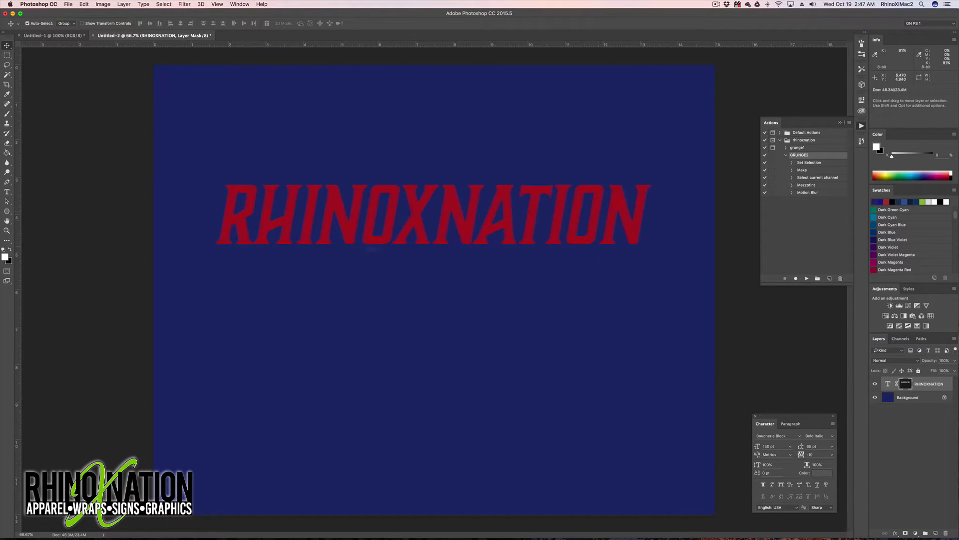
pyautogui.moveTo(906, 383); pyautogui.dragTo(945, 533)
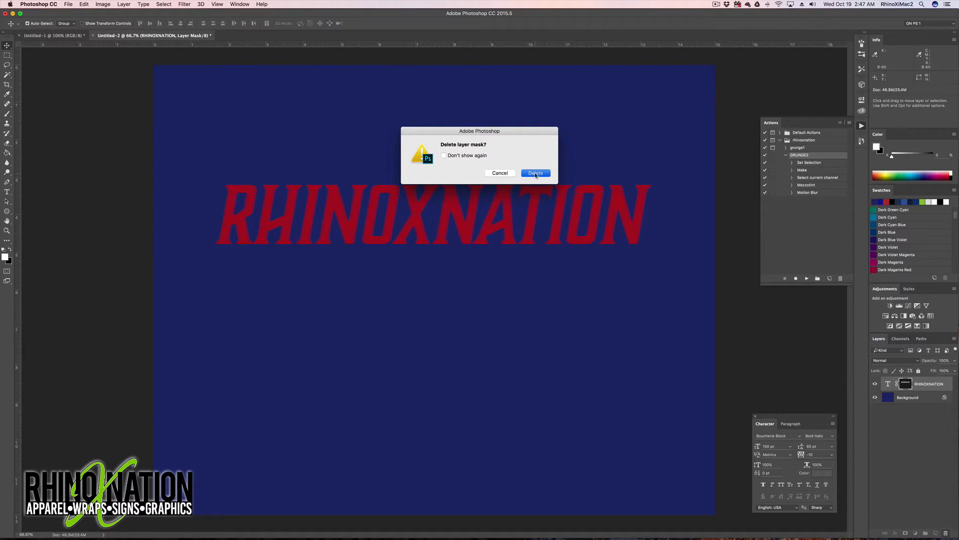
pyautogui.click(535, 173)
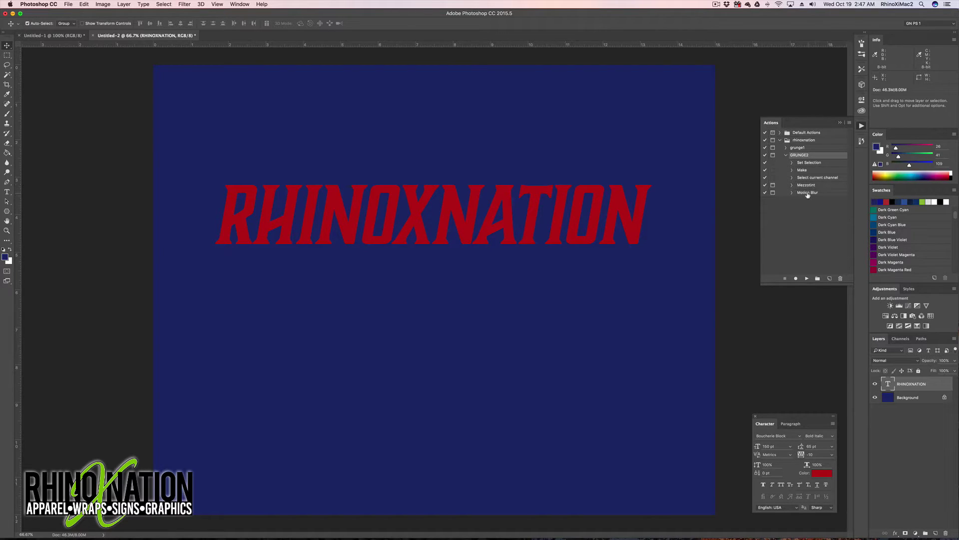
# Replay GRUNGE2 with its filter dialogs enabled and choose Grainy Dots as the Mezzotint type.
pyautogui.click(806, 279)
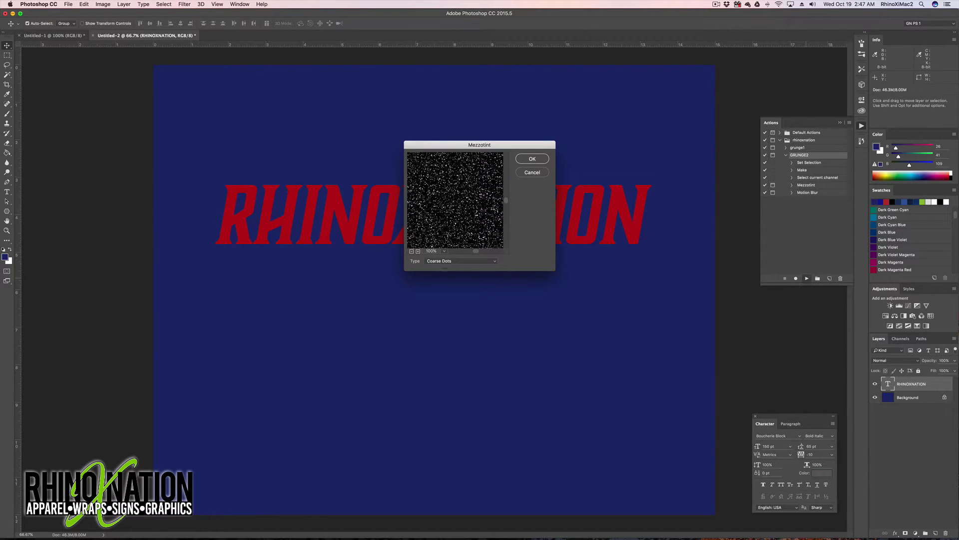
pyautogui.click(458, 261)
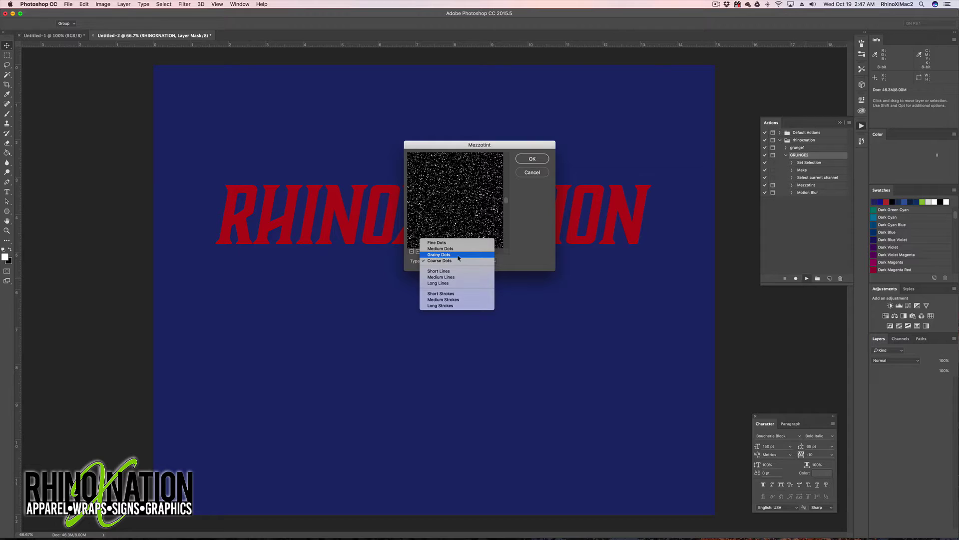
pyautogui.click(458, 255)
pyautogui.click(531, 159)
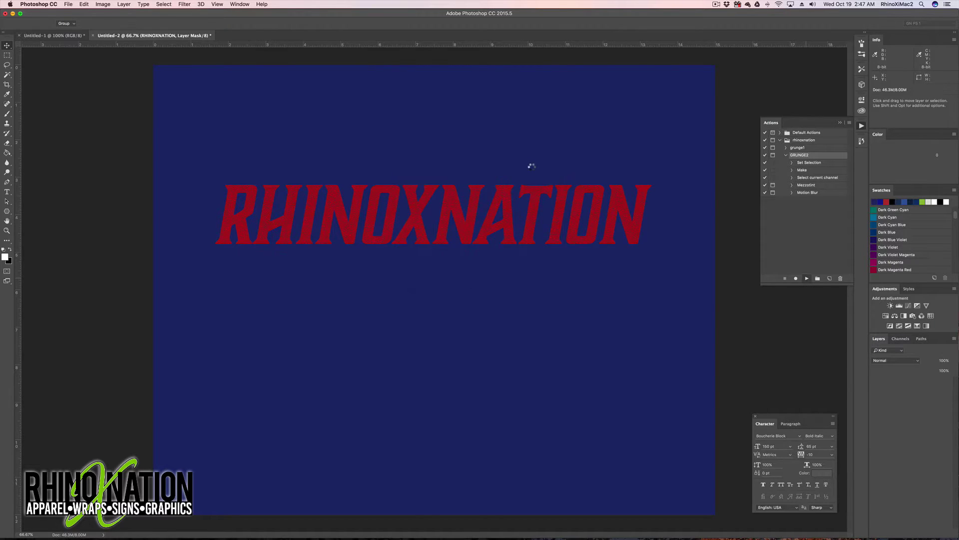
# Apply the action's Motion Blur to the mask with an angle of -58° and a distance of about 97 pixels.
pyautogui.click(515, 378)
pyautogui.moveTo(513, 379); pyautogui.dragTo(514, 378)
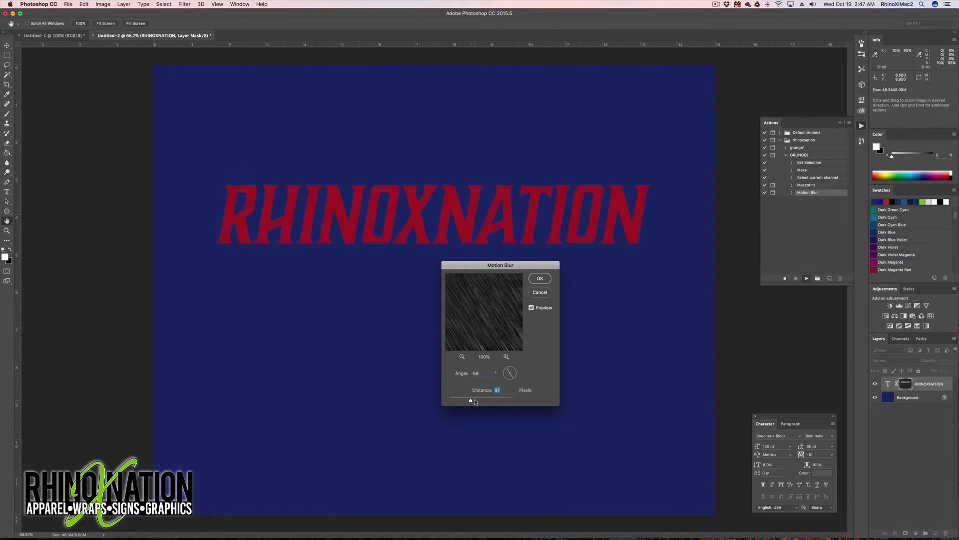
pyautogui.press('Return')
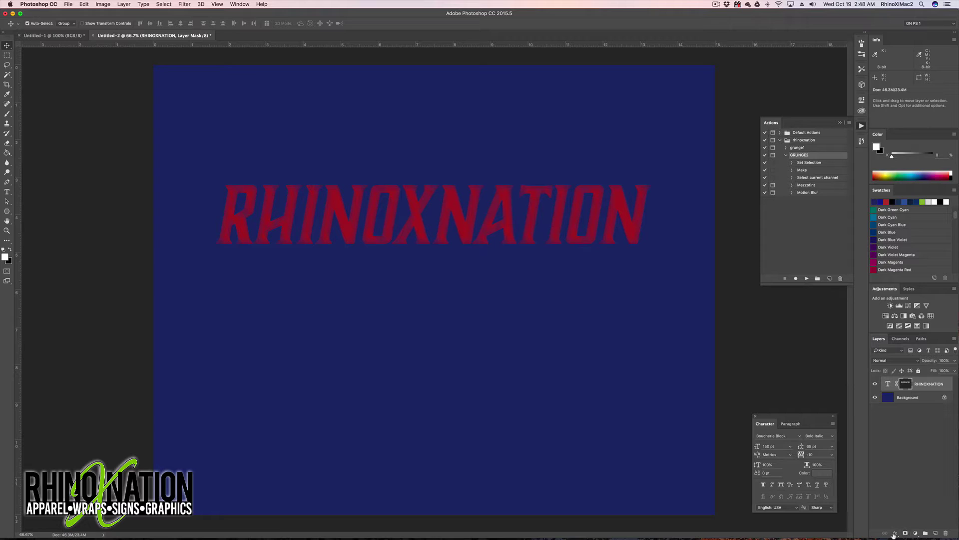
# Add a Drop Shadow layer style to the RHINOXNATION text layer.
pyautogui.click(896, 533)
pyautogui.click(907, 525)
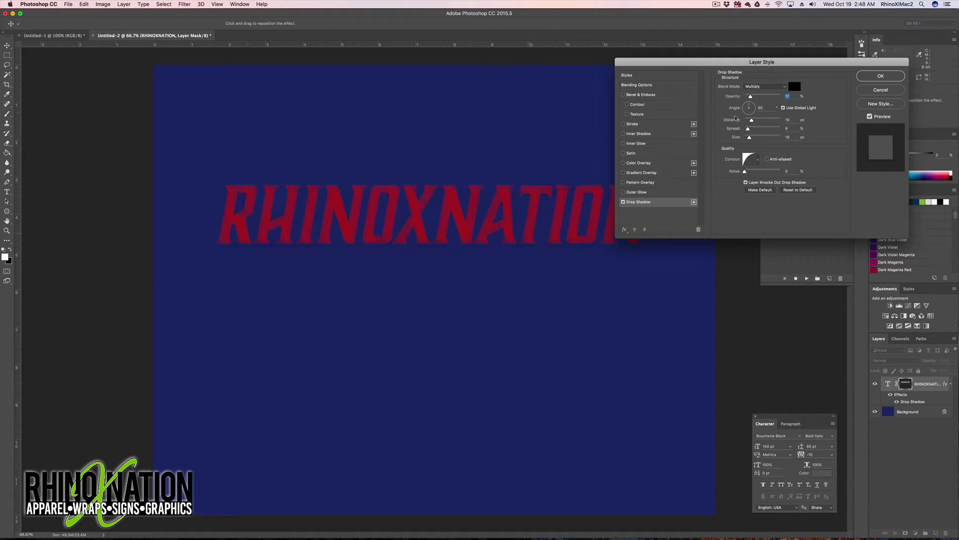
pyautogui.click(881, 76)
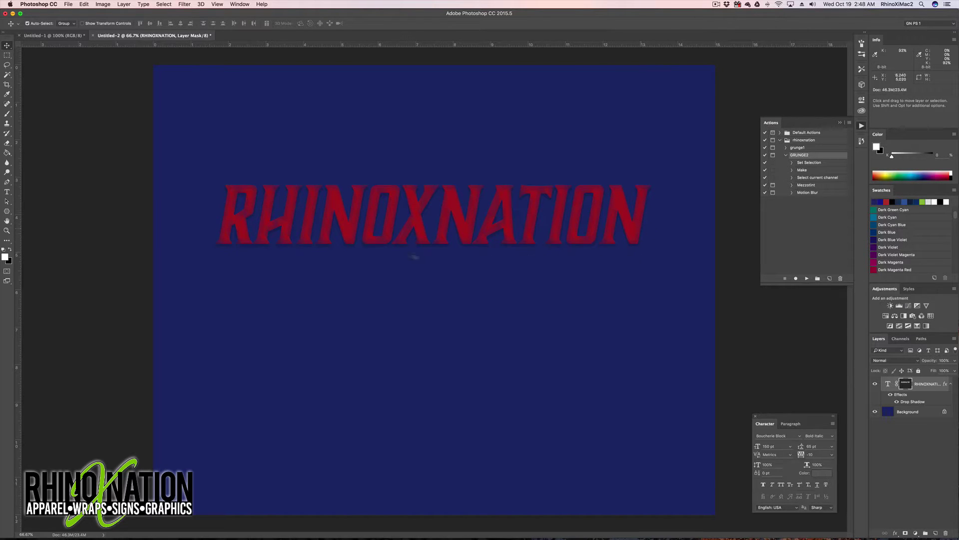
# Add a Bevel & Emboss layer style to the RHINOXNATION text with a depth of about 126% and no softening.
pyautogui.click(896, 533)
pyautogui.click(907, 457)
pyautogui.moveTo(759, 103); pyautogui.dragTo(757, 120)
pyautogui.moveTo(757, 119)
pyautogui.mouseDown()
pyautogui.moveTo(761, 131)
pyautogui.moveTo(751, 130)
pyautogui.mouseUp()
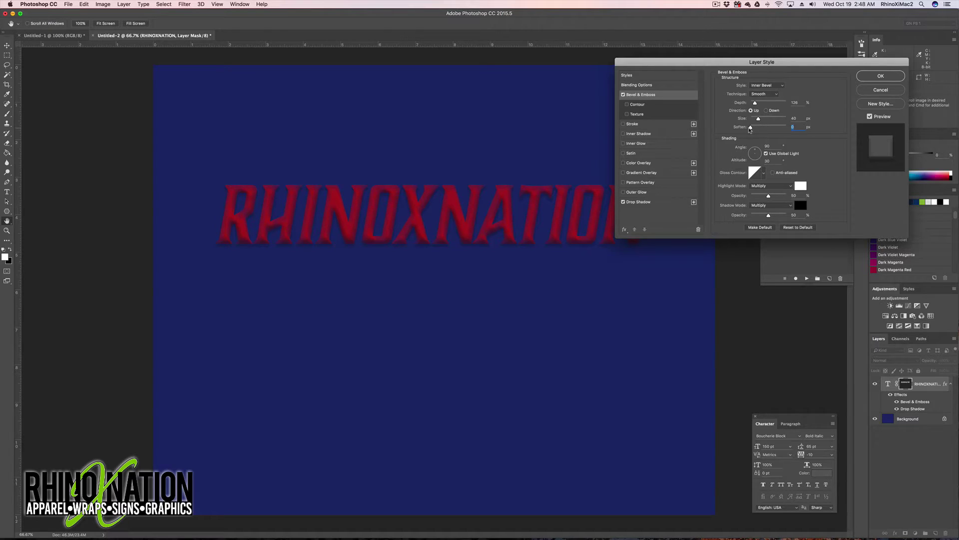
# Set the bevel's technique to Chisel Soft and its style to Emboss, and apply the layer style.
pyautogui.click(766, 94)
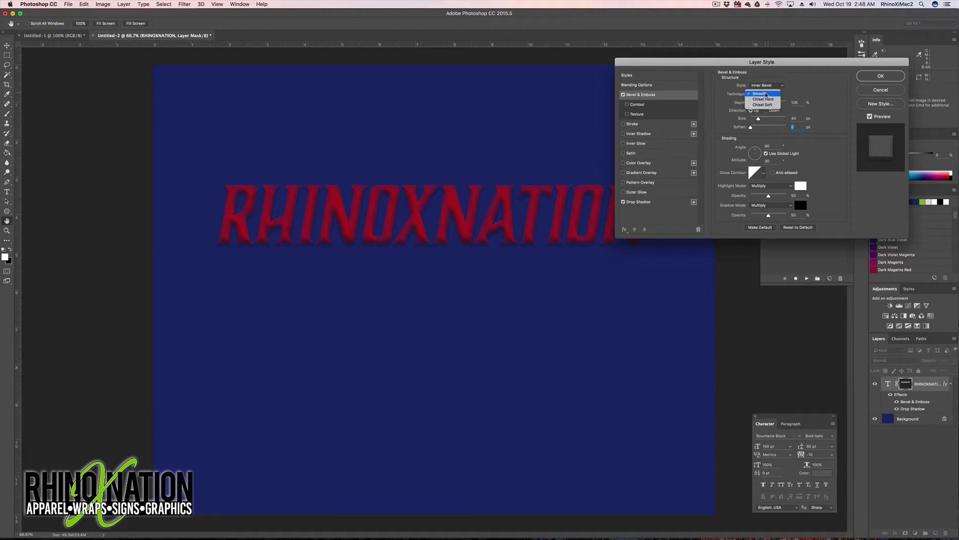
pyautogui.click(770, 99)
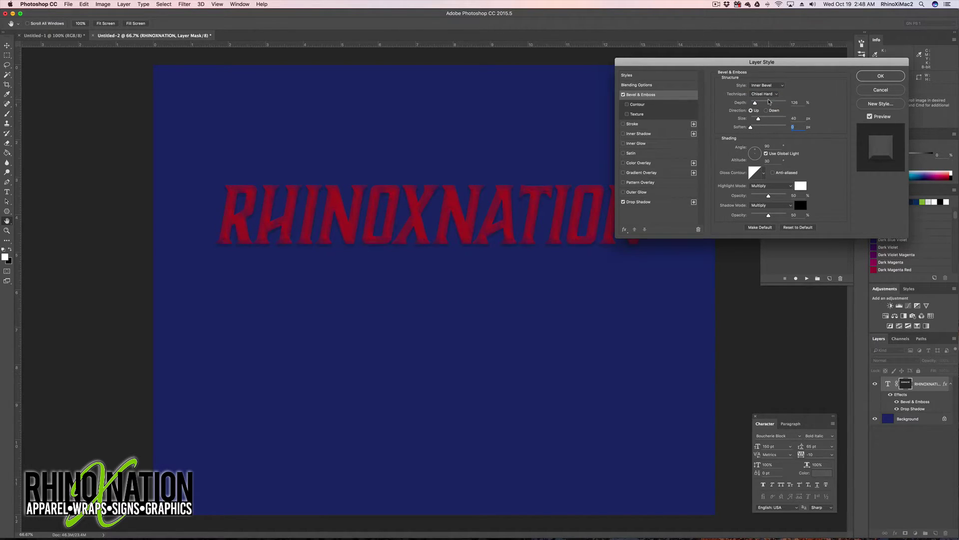
pyautogui.click(761, 95)
pyautogui.click(757, 100)
pyautogui.click(763, 85)
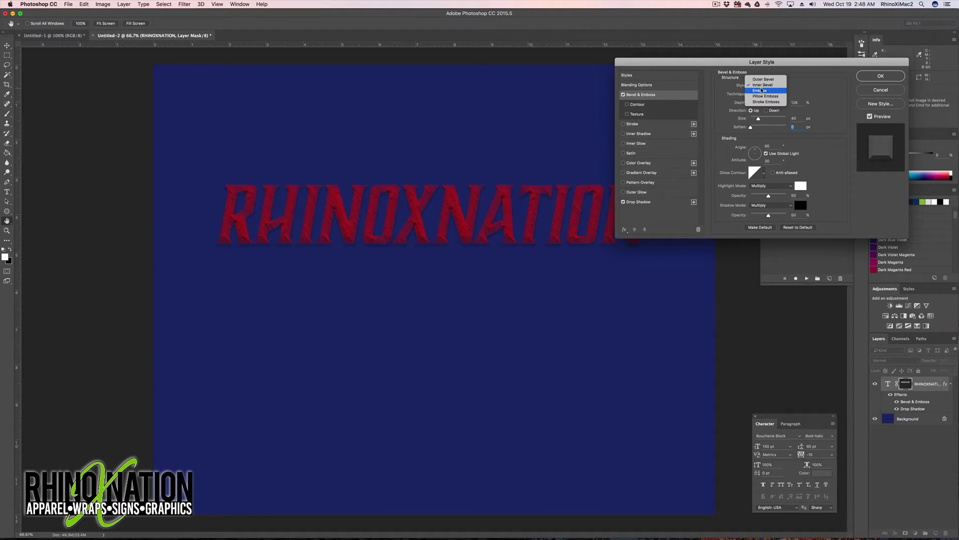
pyautogui.click(772, 80)
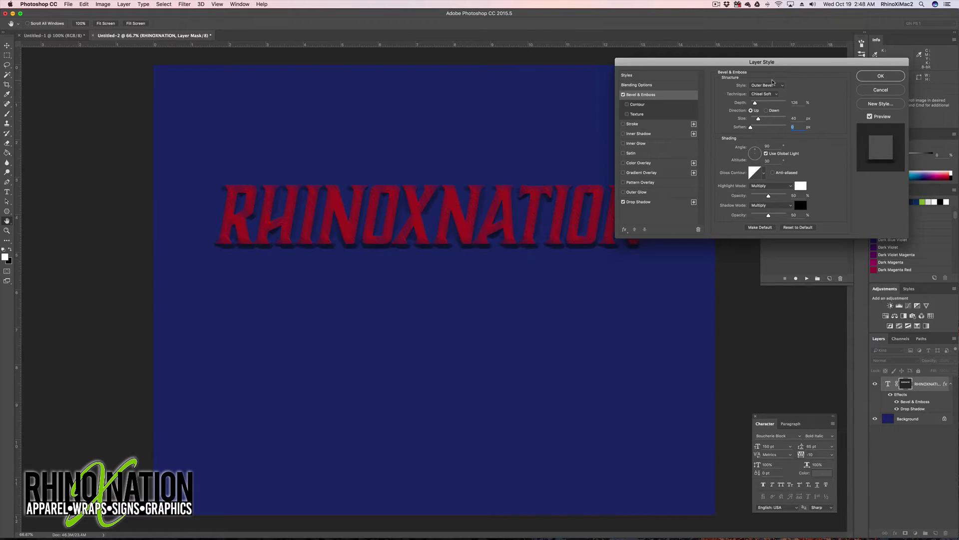
pyautogui.click(758, 85)
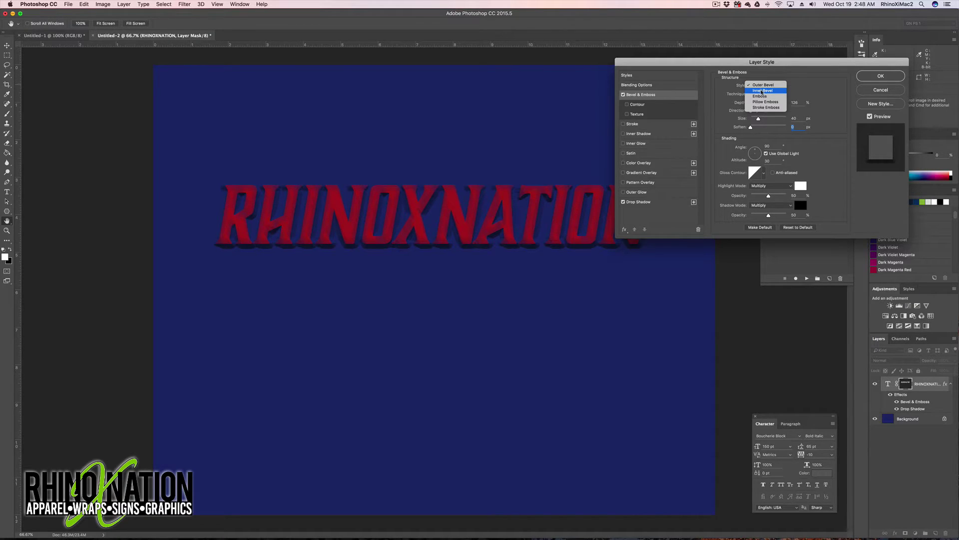
pyautogui.click(763, 97)
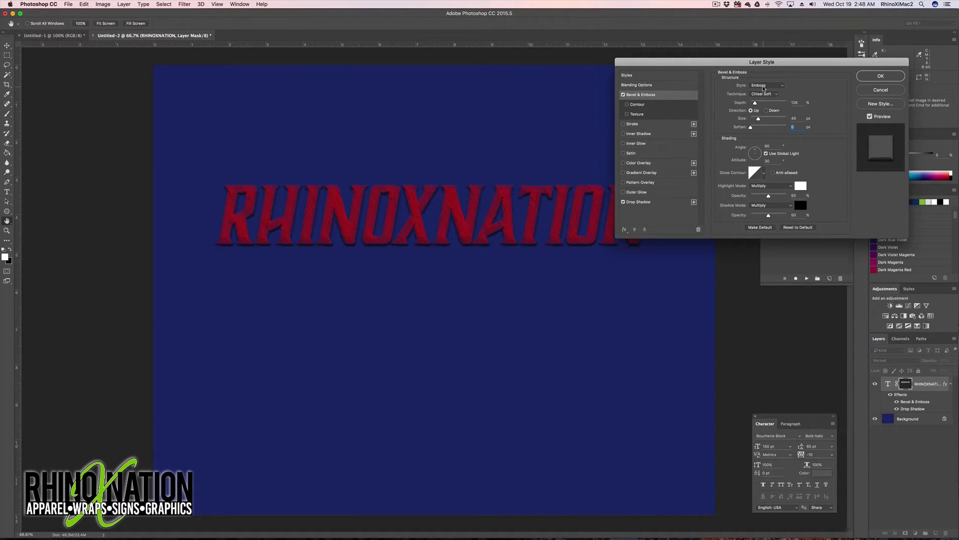
pyautogui.press('Return')
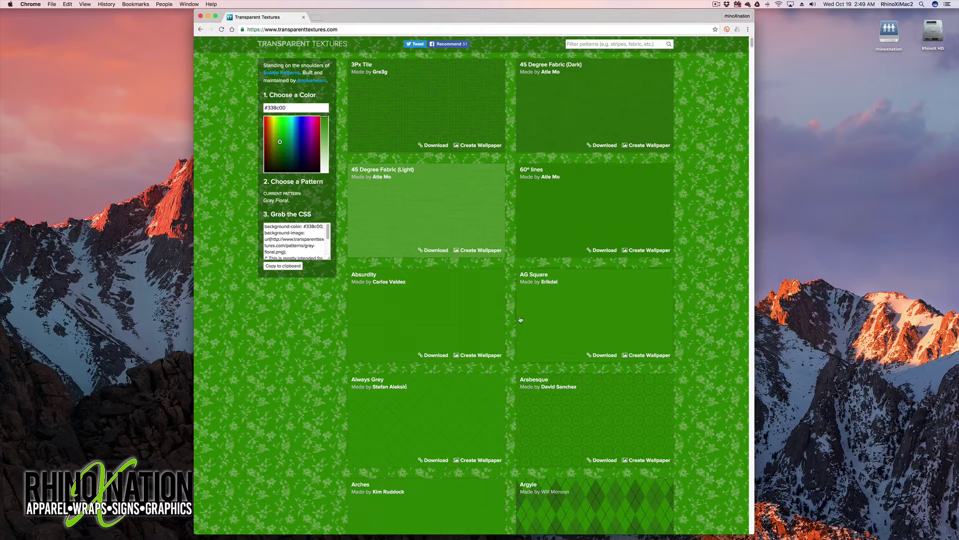
# Switch to Chrome and set the pattern preview colour on transparenttextures.com to white (#ffffff).
pyautogui.scroll(-20, 525, 324)
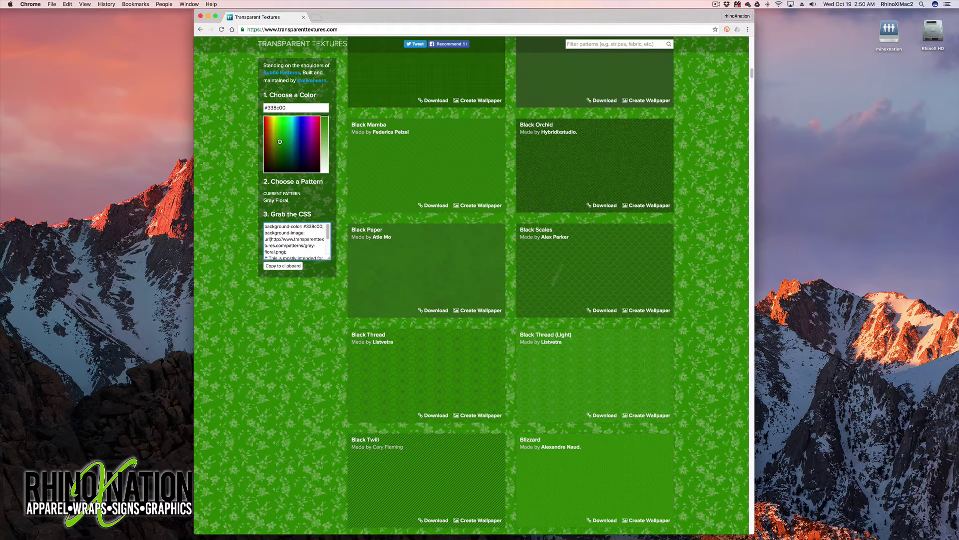
pyautogui.scroll(12, 492, 282)
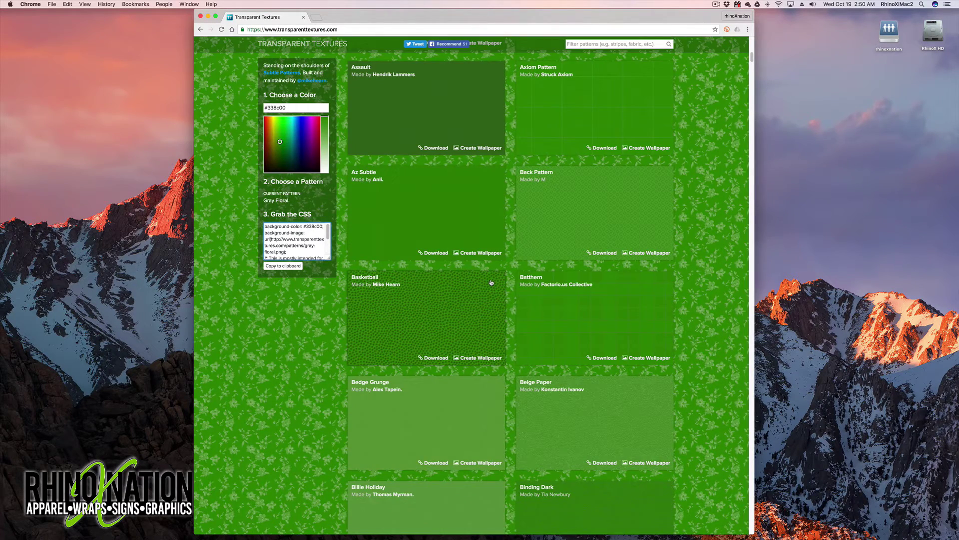
pyautogui.scroll(6, 492, 283)
pyautogui.moveTo(280, 142)
pyautogui.mouseDown()
pyautogui.moveTo(306, 153)
pyautogui.moveTo(314, 142)
pyautogui.moveTo(279, 153)
pyautogui.mouseUp()
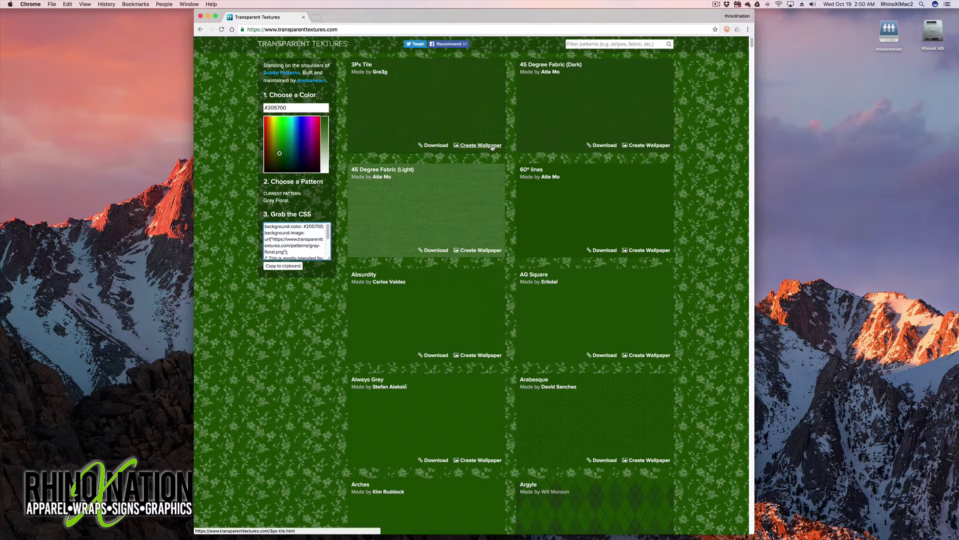
pyautogui.moveTo(325, 162); pyautogui.dragTo(326, 182)
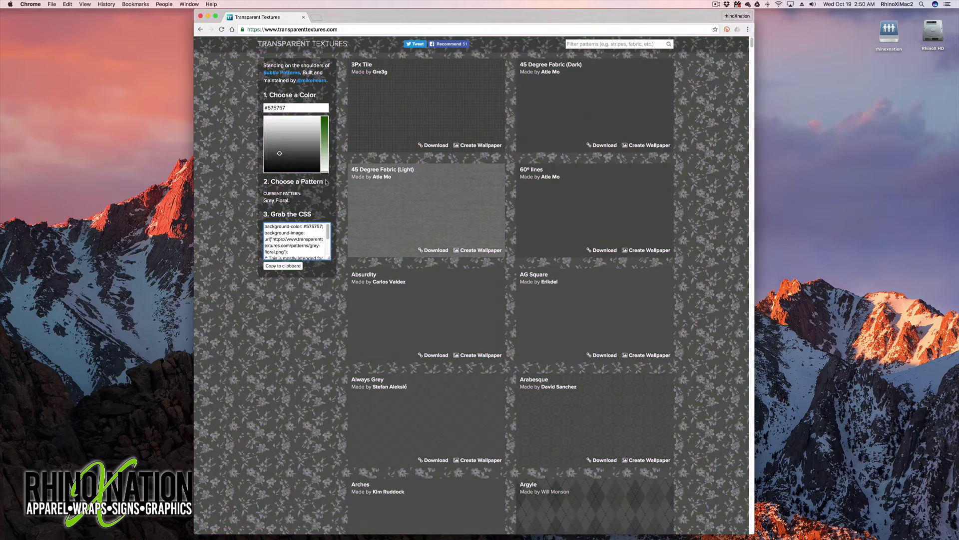
pyautogui.moveTo(280, 154); pyautogui.dragTo(264, 117)
# Browse the white pattern previews and open the download page of the 3Px Tile texture.
pyautogui.scroll(-10, 526, 229)
pyautogui.scroll(-15, 526, 229)
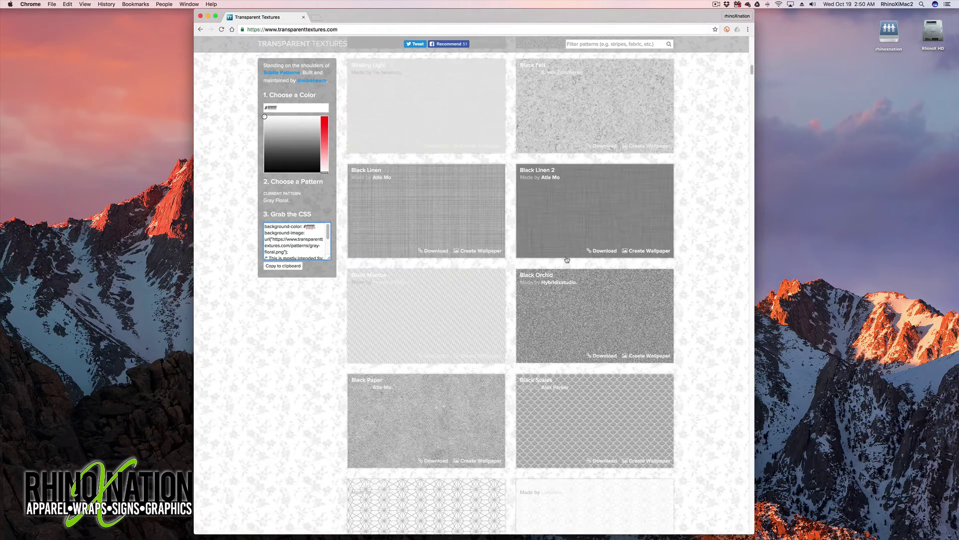
pyautogui.scroll(20, 563, 274)
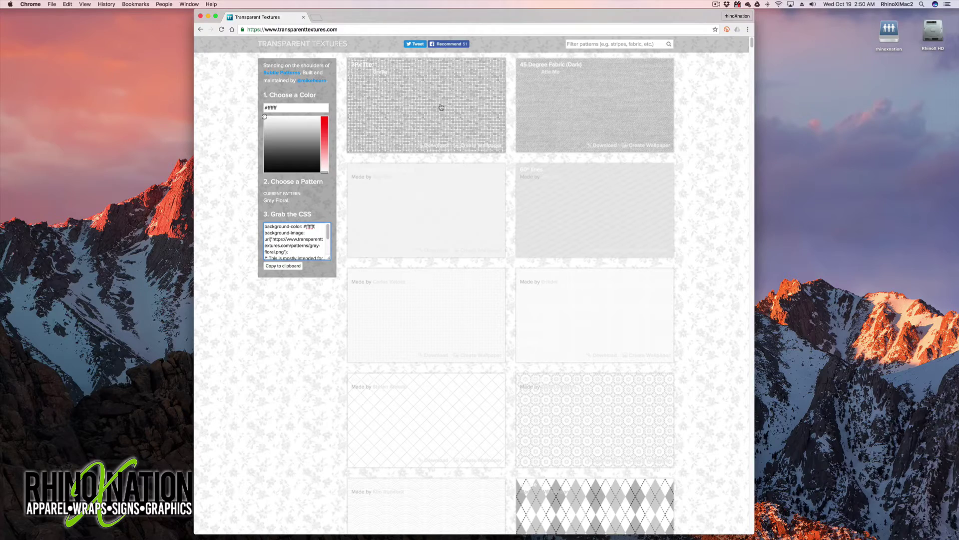
pyautogui.click(437, 108)
pyautogui.click(434, 109)
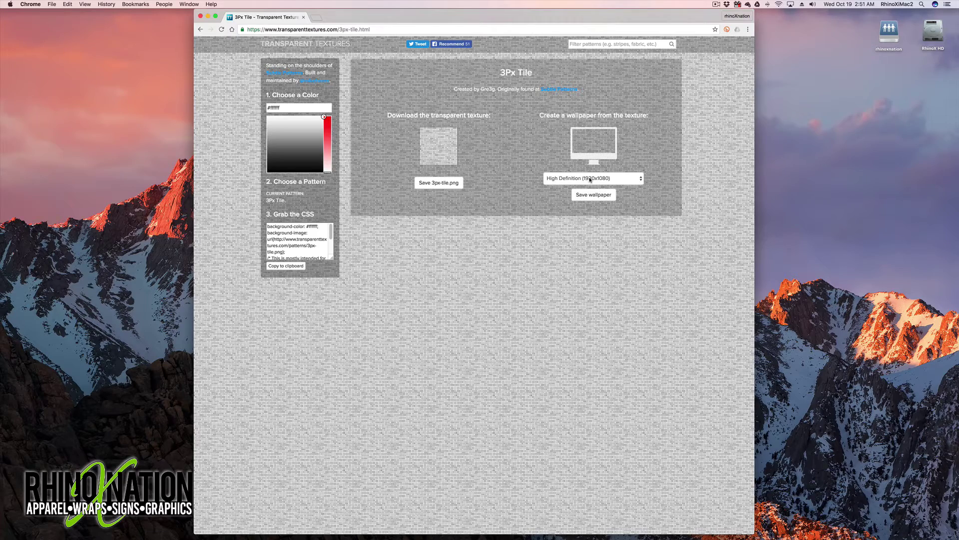
# Save the 3Px Tile texture as a High Definition (1920x1080) wallpaper and open the downloaded PNG in Photoshop CC 2015.5.
pyautogui.click(594, 195)
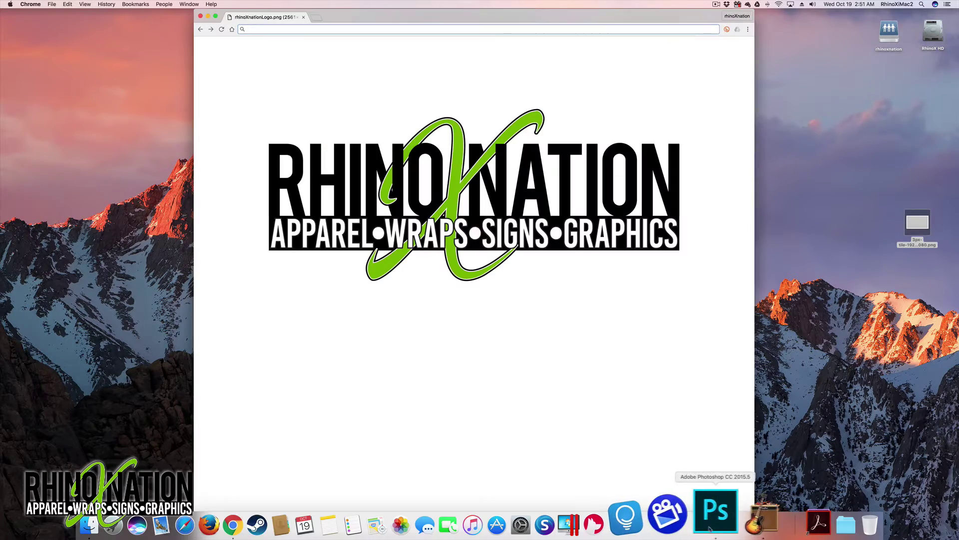
pyautogui.click(711, 528)
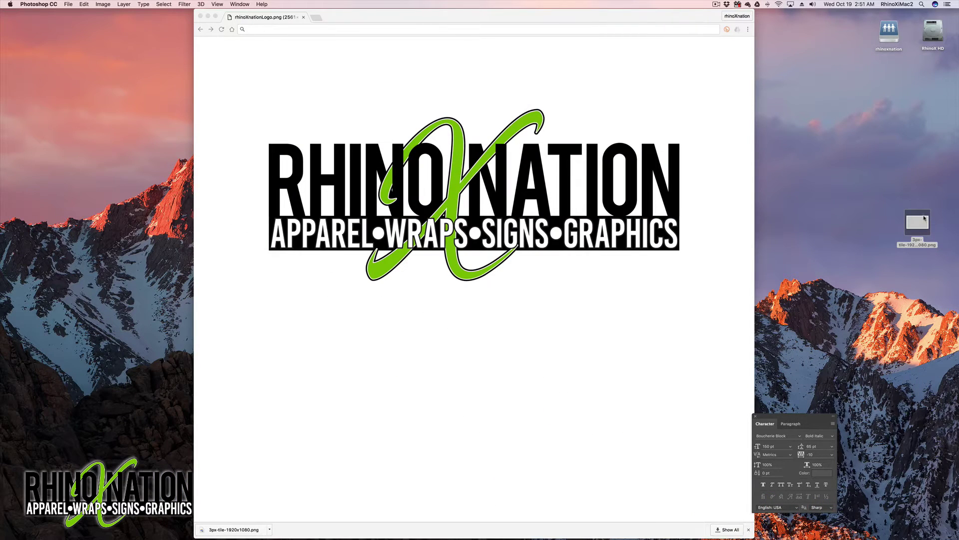
pyautogui.rightClick(924, 218)
pyautogui.moveTo(857, 227)
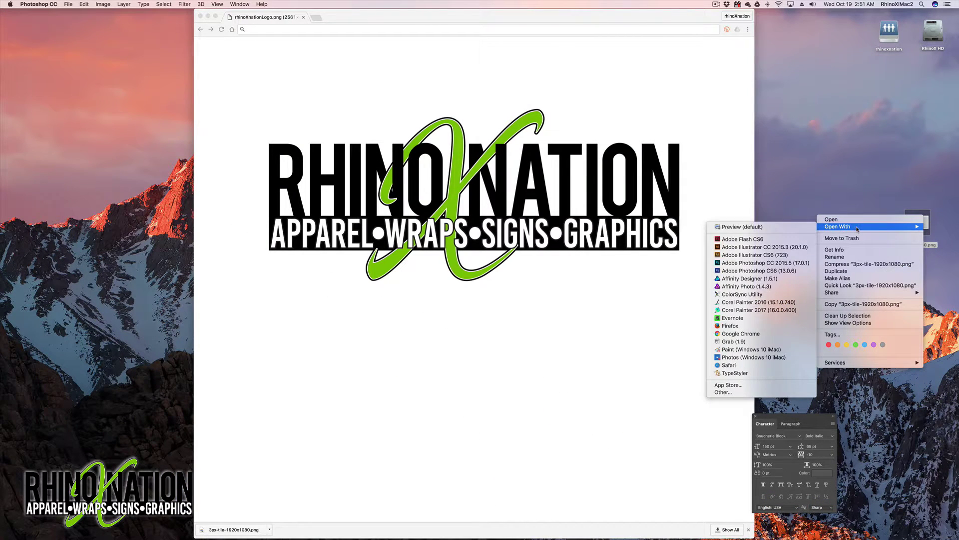
pyautogui.click(764, 263)
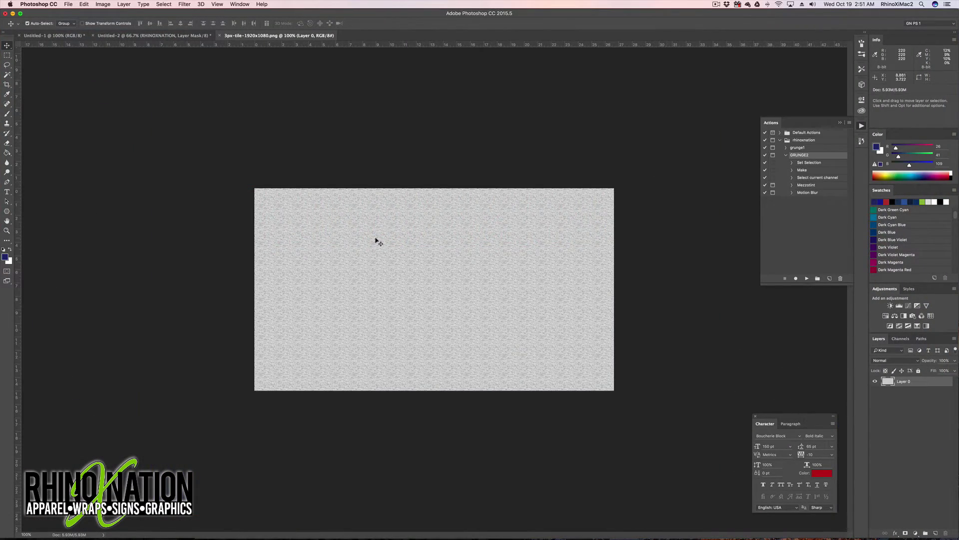
# Crop the 3px-tile texture image to a smaller area of the pattern.
pyautogui.press('super+equal')
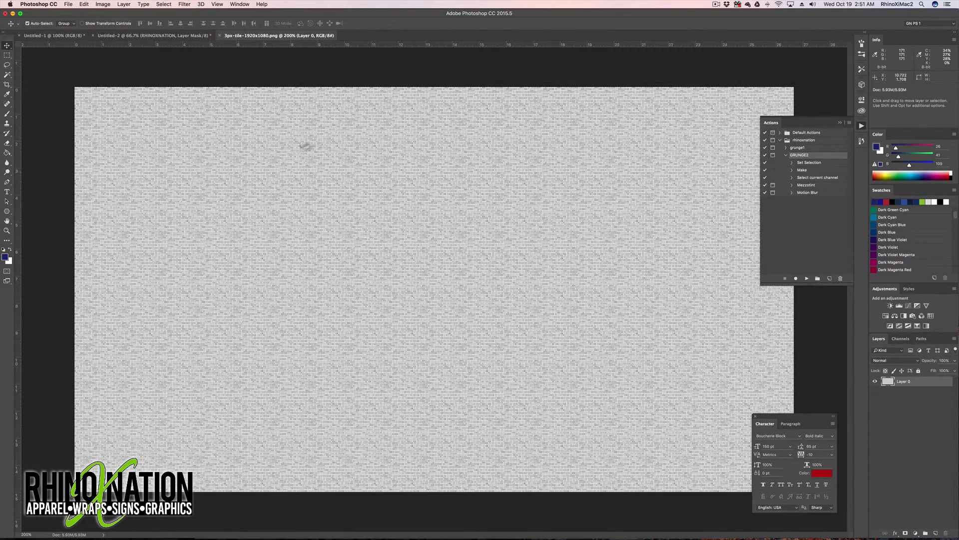
pyautogui.press('c')
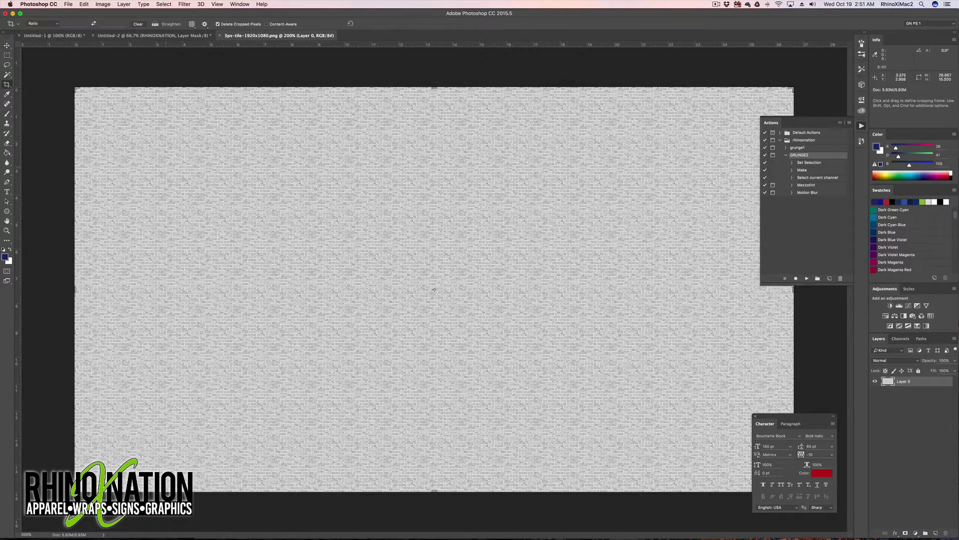
pyautogui.moveTo(434, 89); pyautogui.dragTo(436, 187)
pyautogui.press('Return')
pyautogui.press('v')
# Move the cropped texture into the Untitled-2 document and enlarge it to cover the RHINOXNATION text.
pyautogui.moveTo(424, 257); pyautogui.dragTo(114, 35)
pyautogui.moveTo(424, 163); pyautogui.dragTo(289, 306)
pyautogui.hotkey('ctrl', 't')
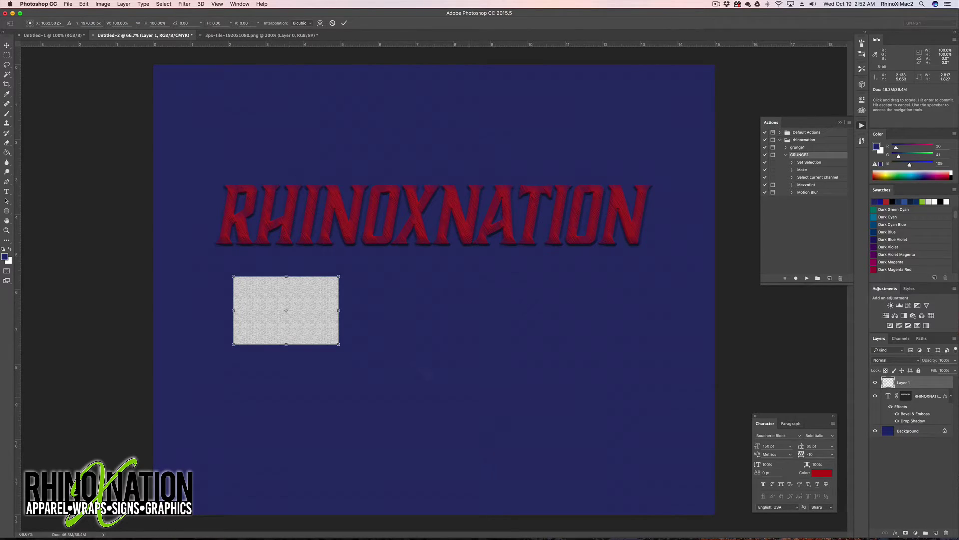
pyautogui.moveTo(339, 345); pyautogui.dragTo(745, 530)
pyautogui.moveTo(505, 446); pyautogui.dragTo(450, 319)
pyautogui.press('Return')
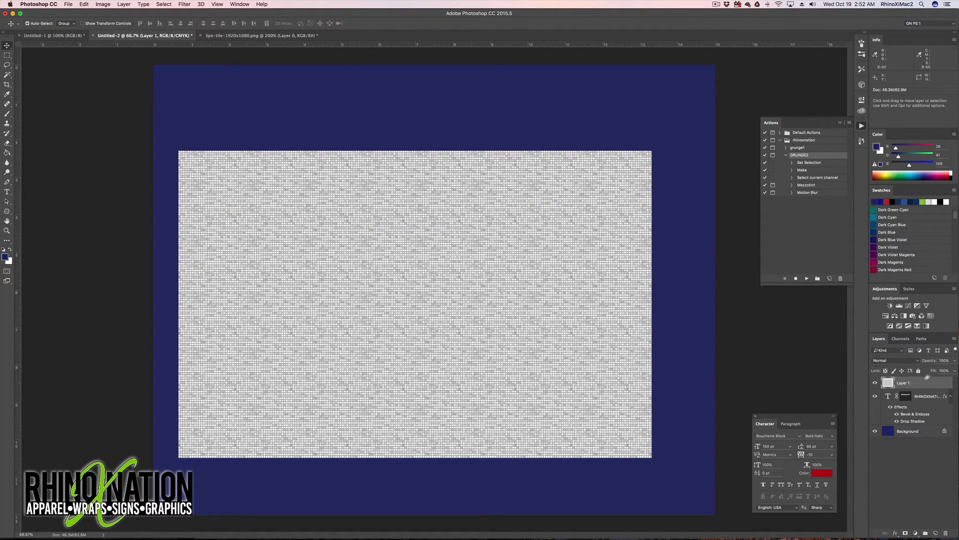
# Duplicate the texture layer and set the copy's blend mode to Multiply.
pyautogui.click(954, 339)
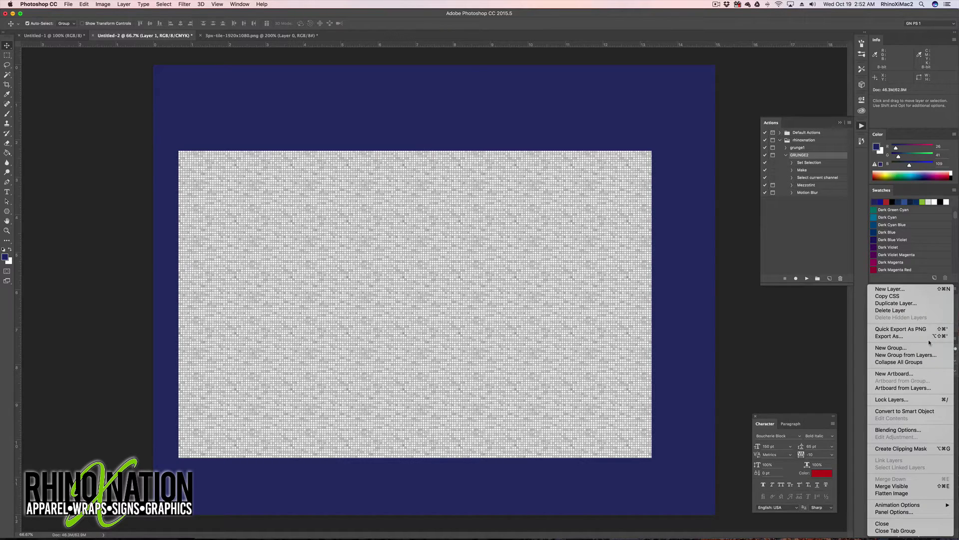
pyautogui.click(896, 303)
pyautogui.click(552, 238)
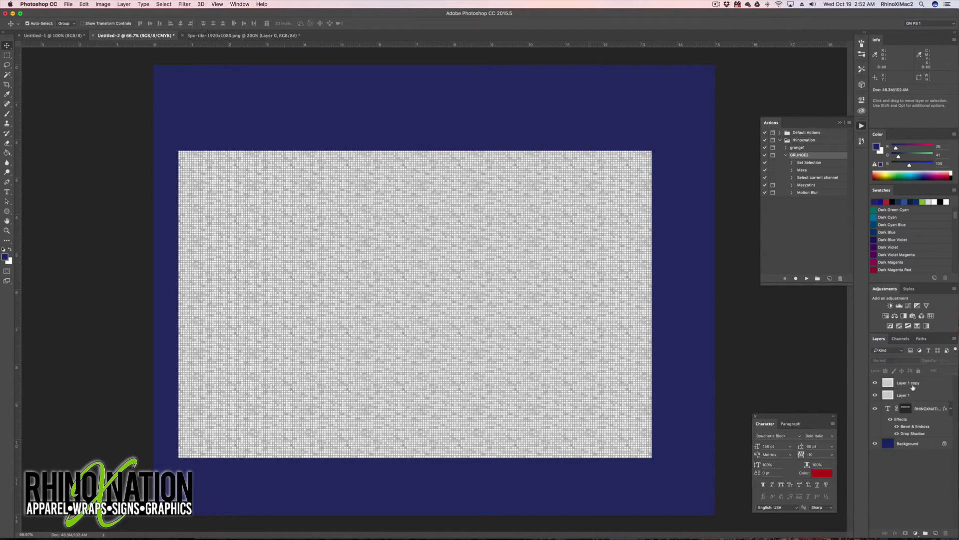
pyautogui.click(894, 360)
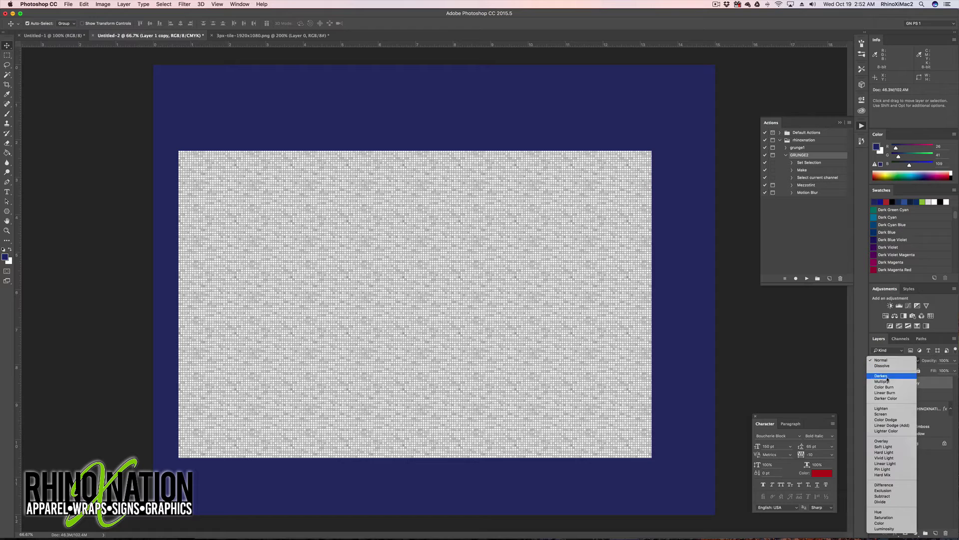
pyautogui.click(888, 384)
# Merge the two texture layers into one layer, leaving the text layer separate.
pyautogui.keyDown('shift'); pyautogui.click(902, 394); pyautogui.keyUp('shift')
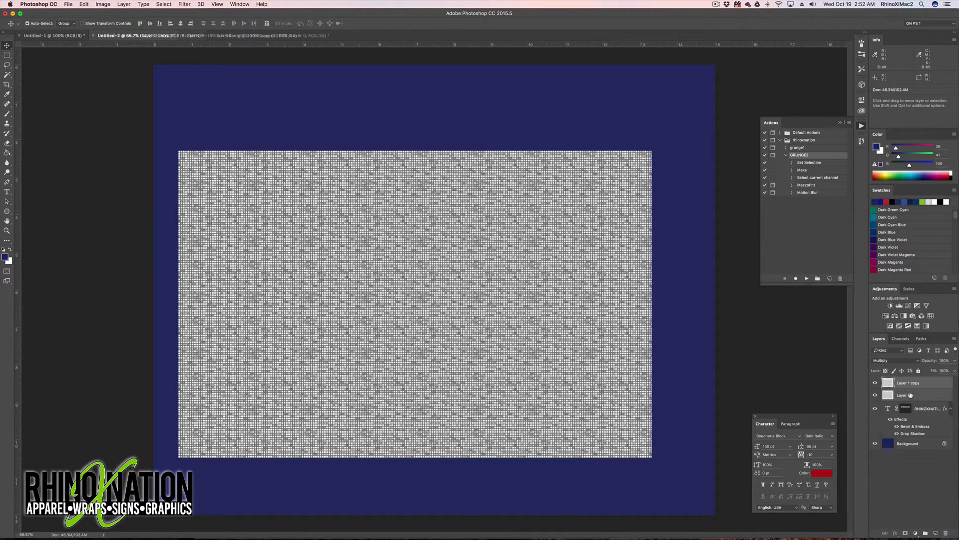
pyautogui.click(954, 338)
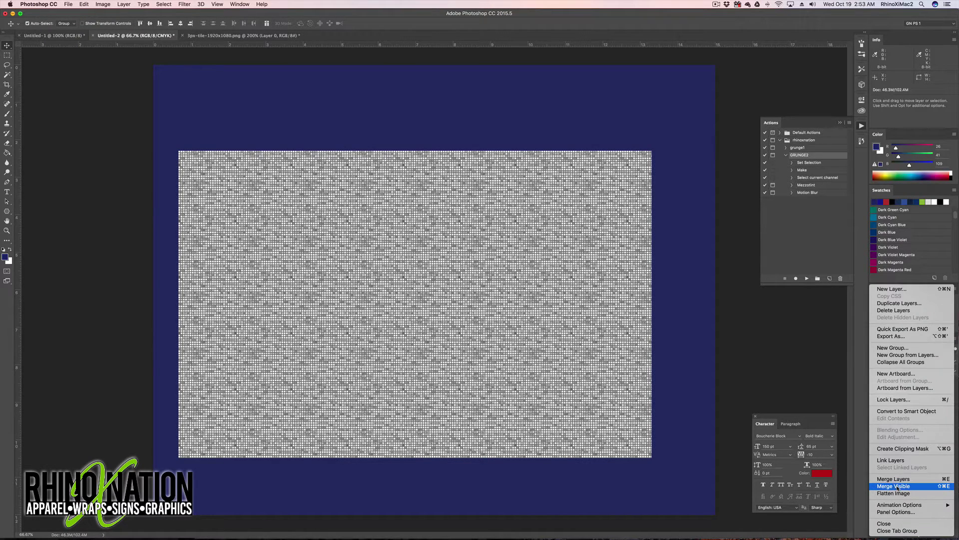
pyautogui.click(895, 481)
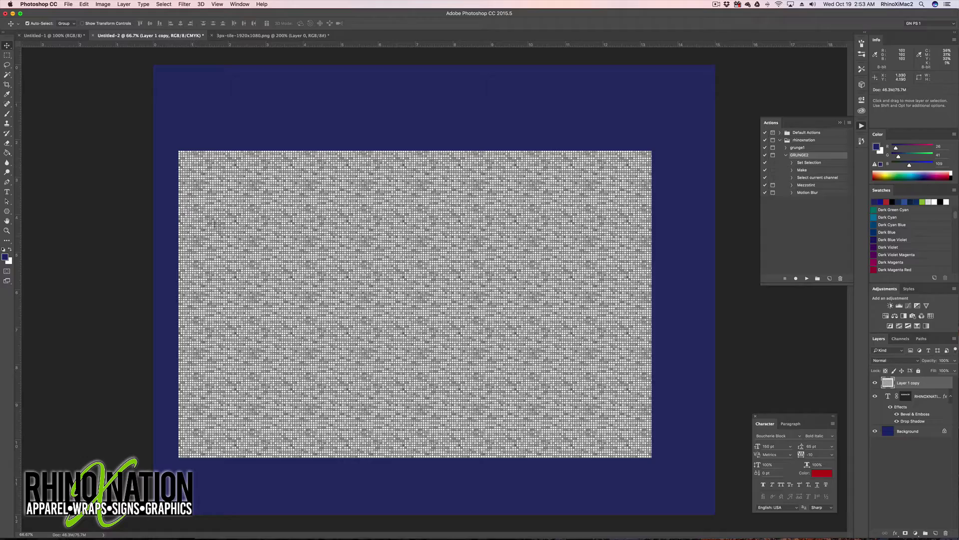
# Position the merged texture over the RHINOXNATION text and set its blend mode to Multiply.
pyautogui.moveTo(465, 300); pyautogui.dragTo(581, 419)
pyautogui.moveTo(478, 365); pyautogui.dragTo(381, 206)
pyautogui.click(887, 362)
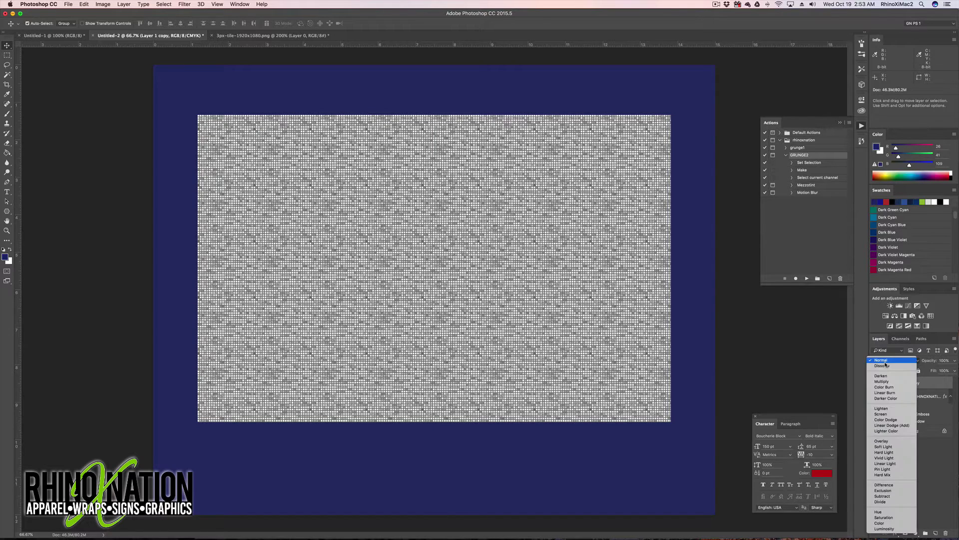
pyautogui.click(885, 382)
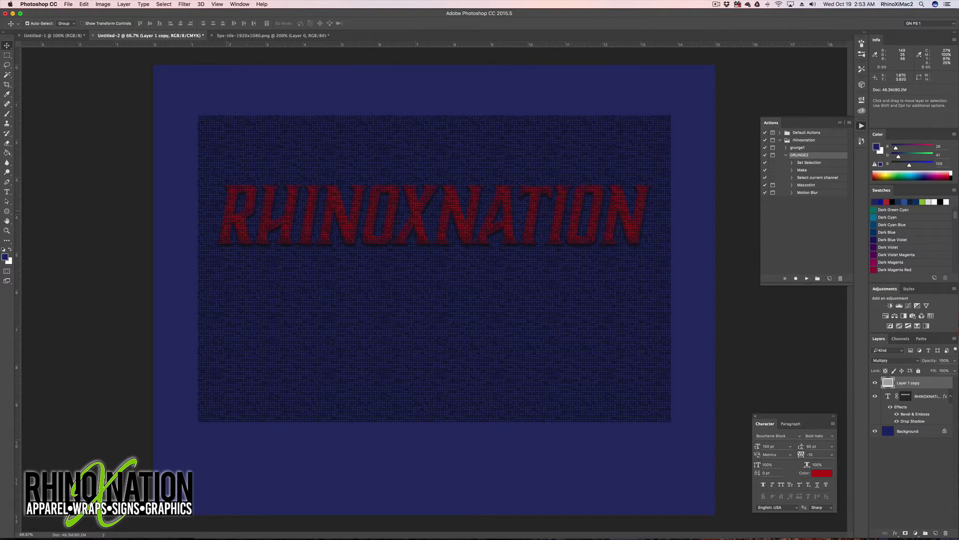
pyautogui.moveTo(348, 295); pyautogui.dragTo(348, 270)
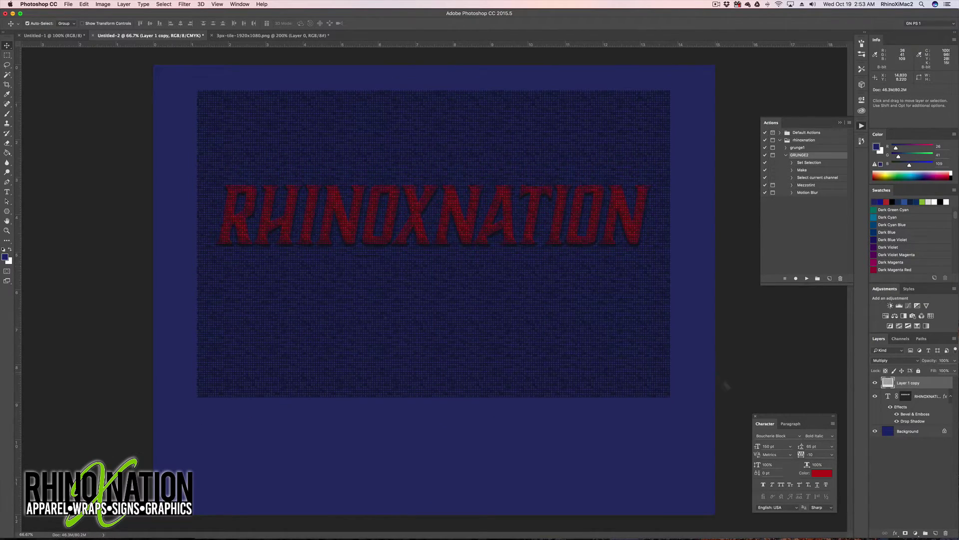
# Mask the texture layer to the shape of the RHINOXNATION text and lower its opacity to 30%.
pyautogui.keyDown('super'); pyautogui.click(889, 396); pyautogui.keyUp('super')
pyautogui.click(906, 533)
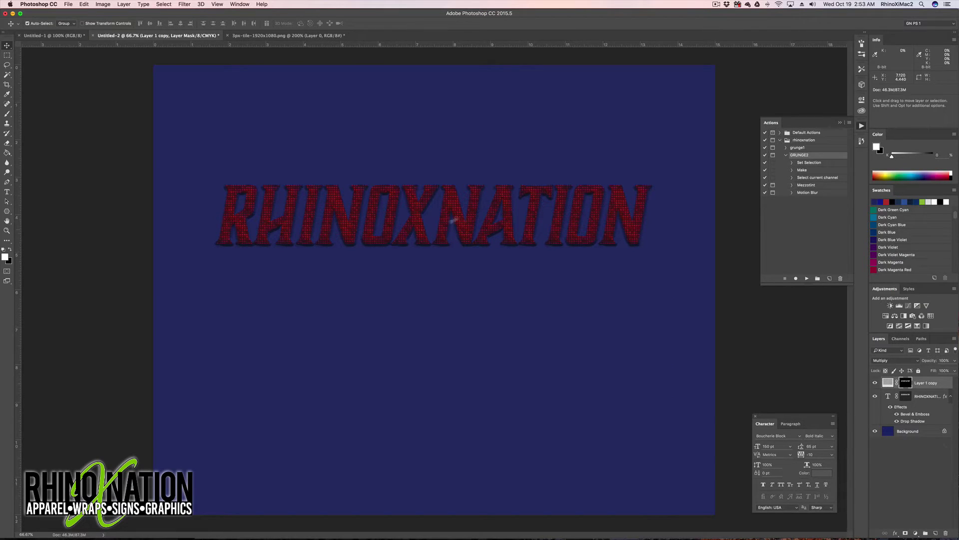
pyautogui.press('super+1')
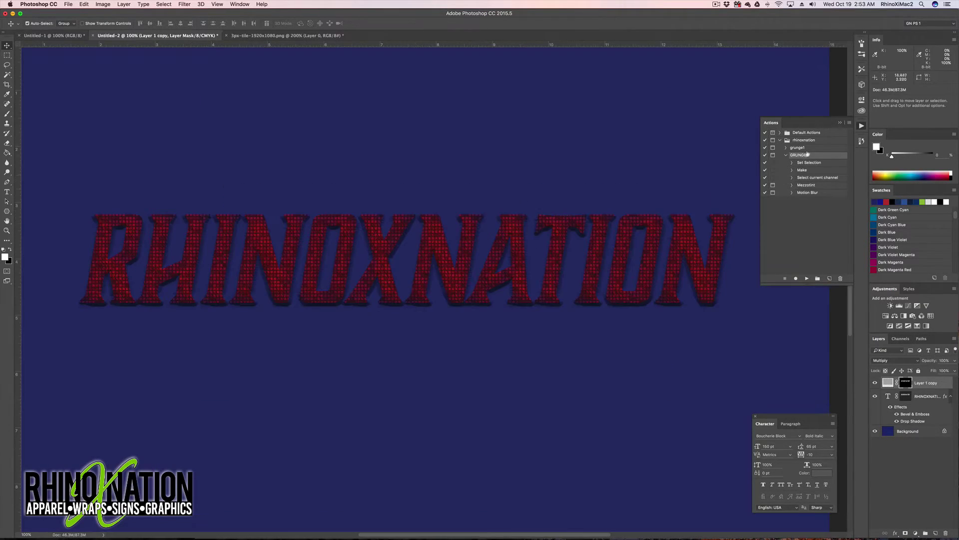
pyautogui.click(862, 125)
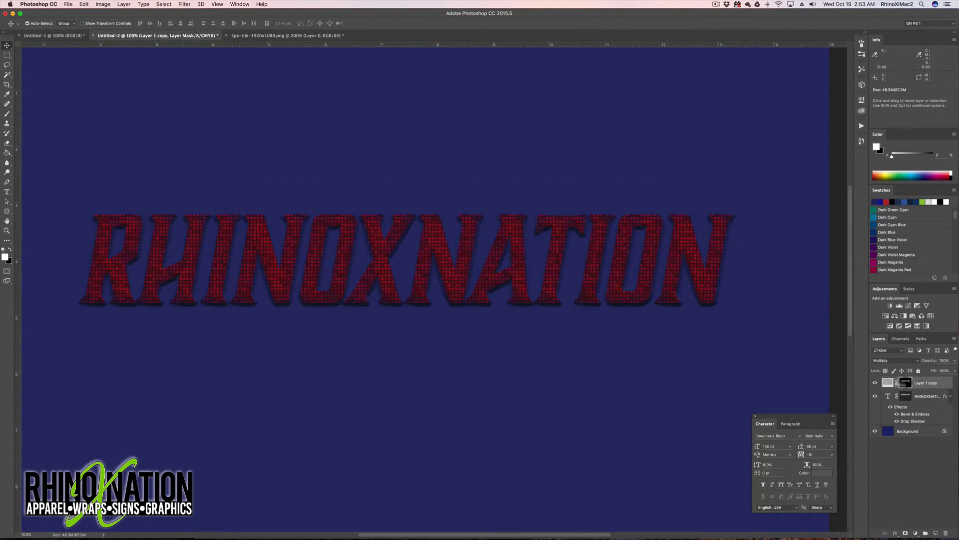
pyautogui.click(956, 363)
pyautogui.moveTo(953, 370); pyautogui.dragTo(929, 371)
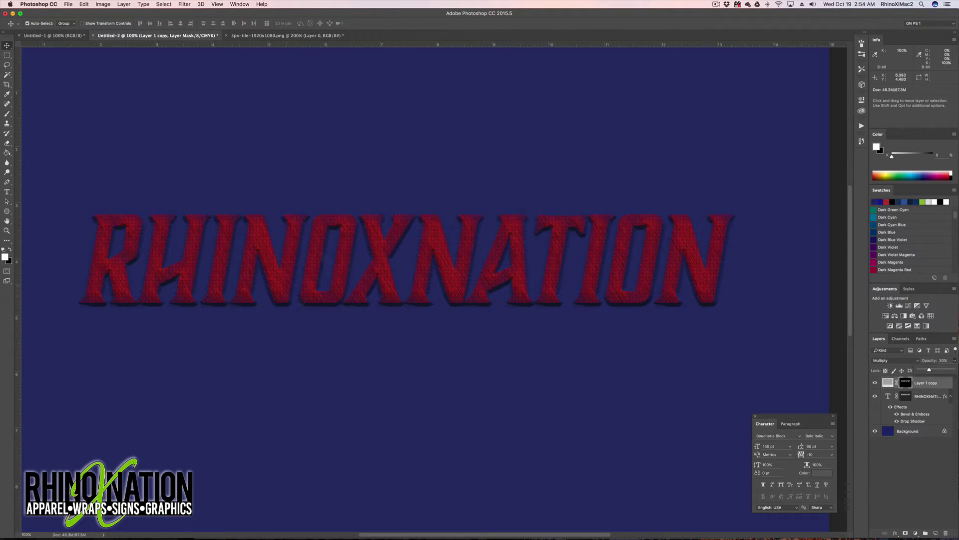
# Delete the text's Bevel & Emboss effect and raise the texture layer's opacity to 51%.
pyautogui.click(896, 413)
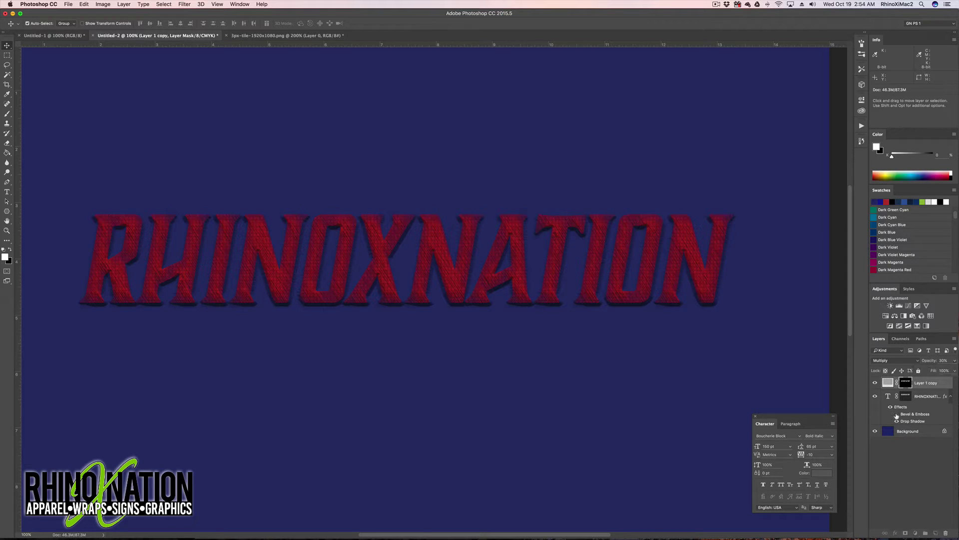
pyautogui.moveTo(912, 415); pyautogui.dragTo(945, 532)
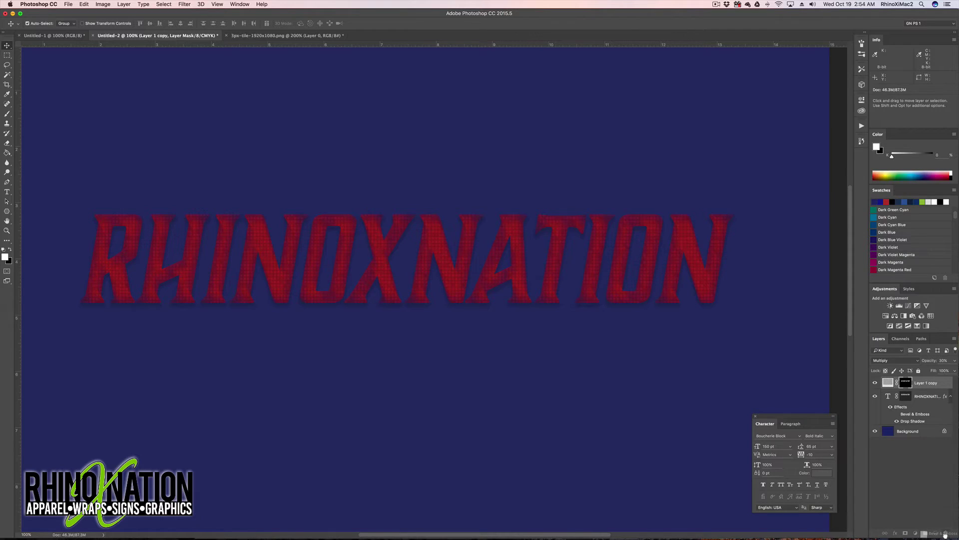
pyautogui.click(954, 362)
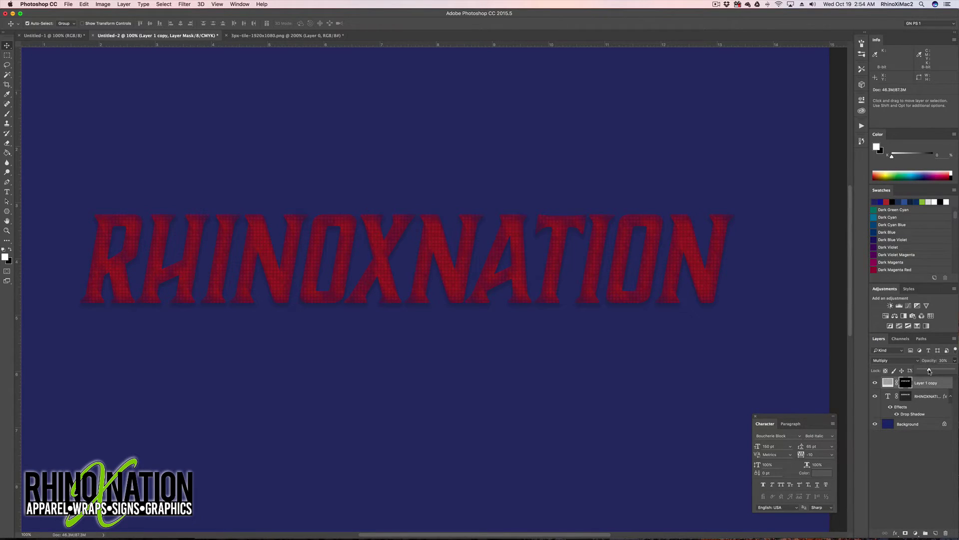
pyautogui.moveTo(936, 371); pyautogui.dragTo(937, 370)
# Try the Color Burn, Darker Color and Screen blend modes on the texture layer.
pyautogui.click(885, 363)
pyautogui.click(883, 367)
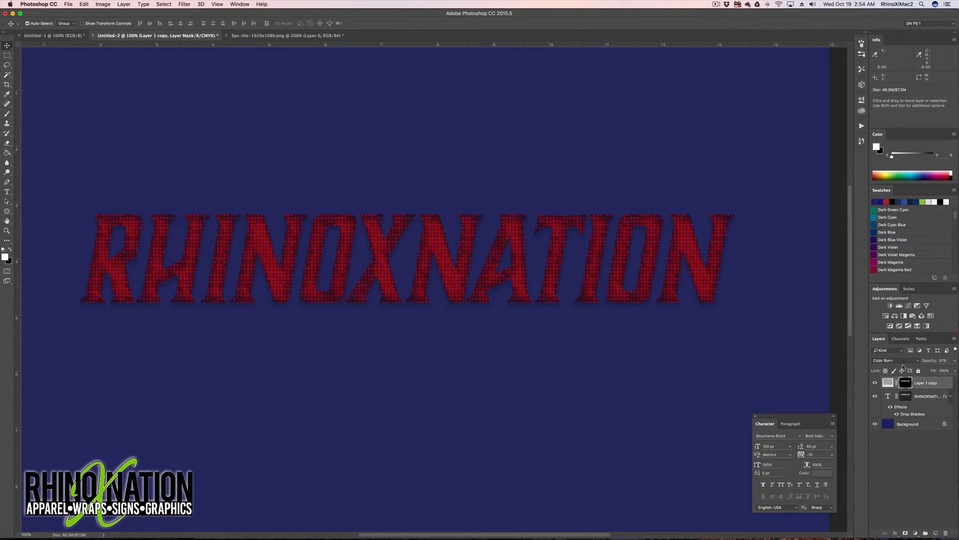
pyautogui.click(894, 361)
pyautogui.click(892, 368)
pyautogui.click(885, 362)
pyautogui.click(886, 369)
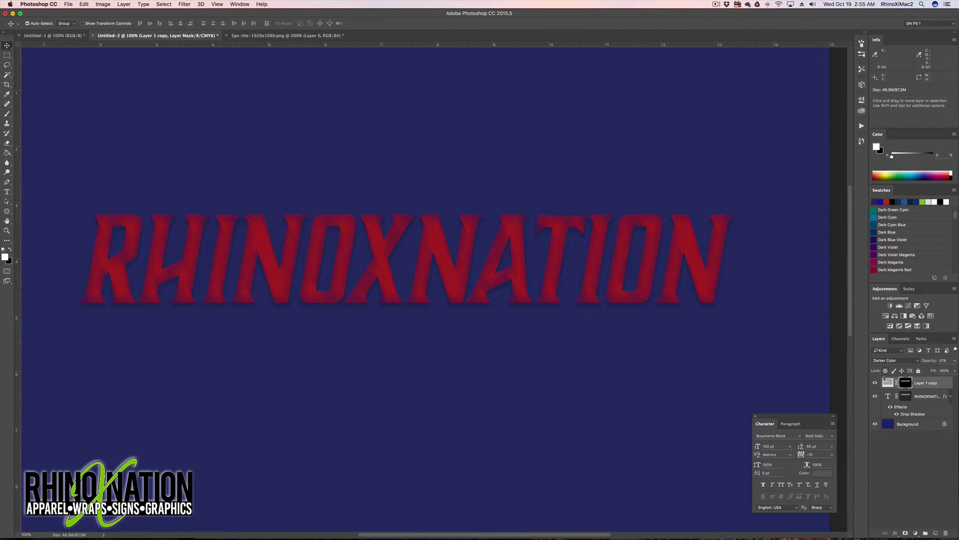
pyautogui.click(894, 361)
pyautogui.click(889, 375)
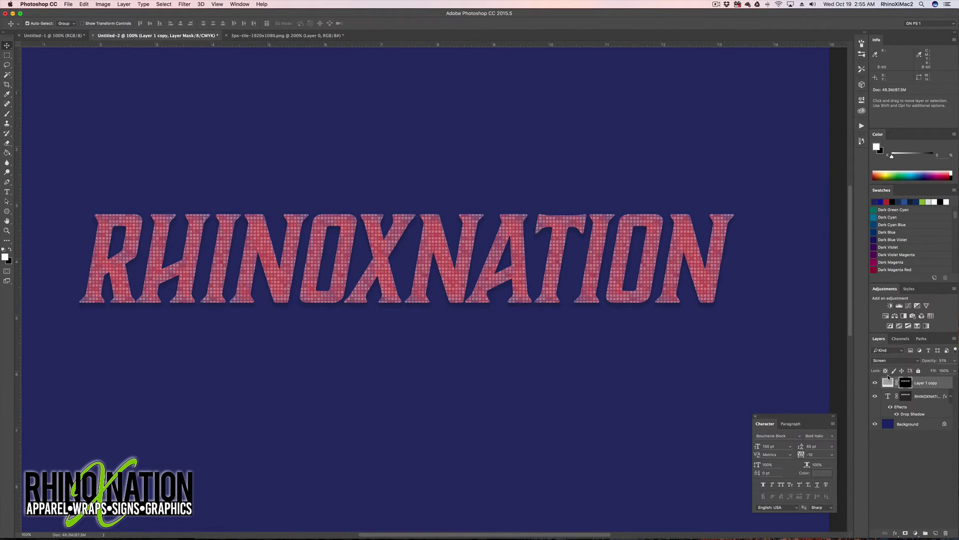
# Try further blend modes on the texture layer, including Hard Light and Divide.
pyautogui.click(892, 361)
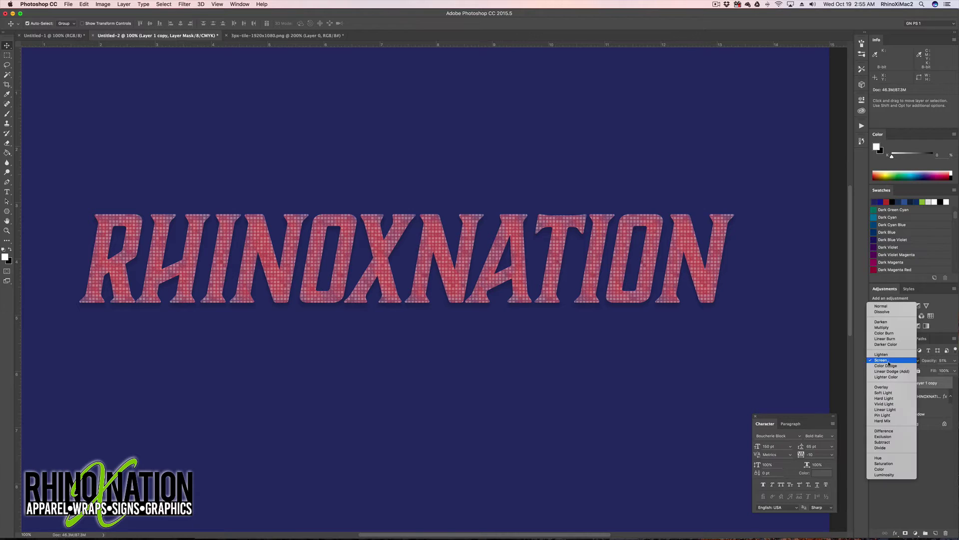
pyautogui.click(893, 389)
pyautogui.click(892, 360)
pyautogui.click(892, 375)
pyautogui.click(891, 360)
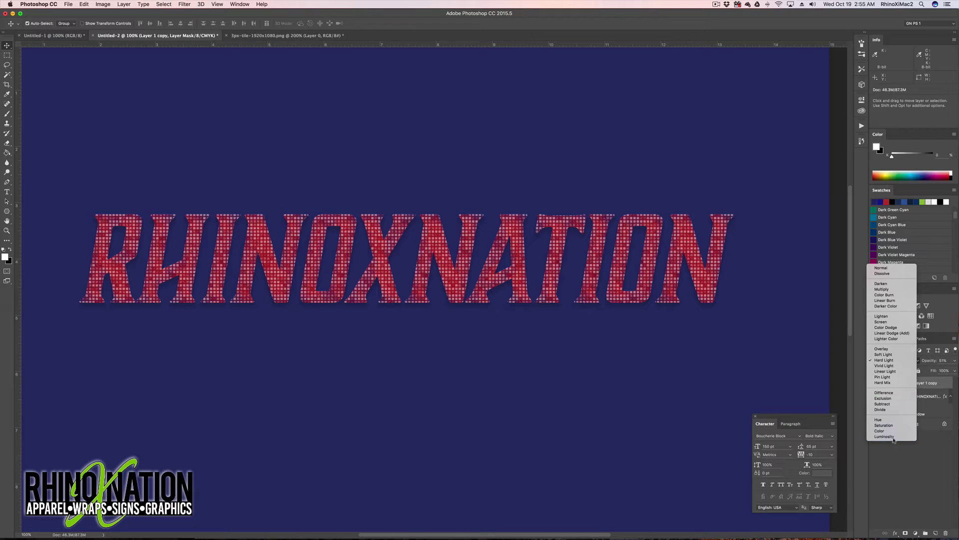
pyautogui.click(880, 409)
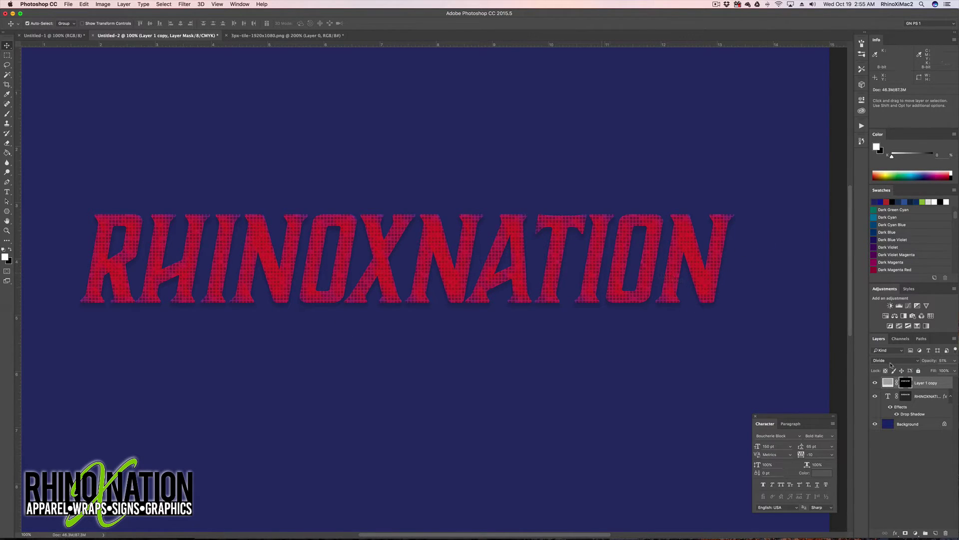
pyautogui.click(888, 360)
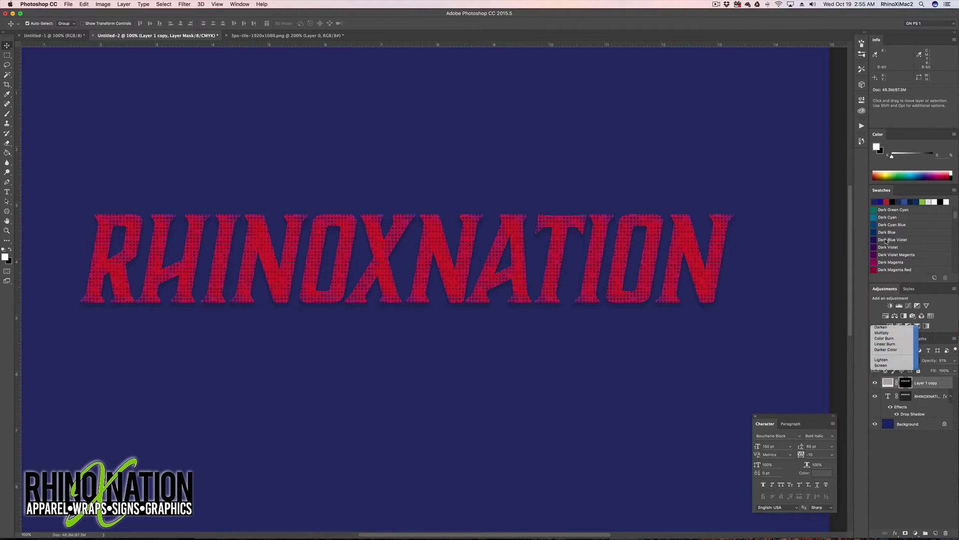
pyautogui.click(887, 236)
# Hide the texture layer and open the RHINOXNATION layer's mask in Select and Mask.
pyautogui.click(882, 397)
pyautogui.click(875, 382)
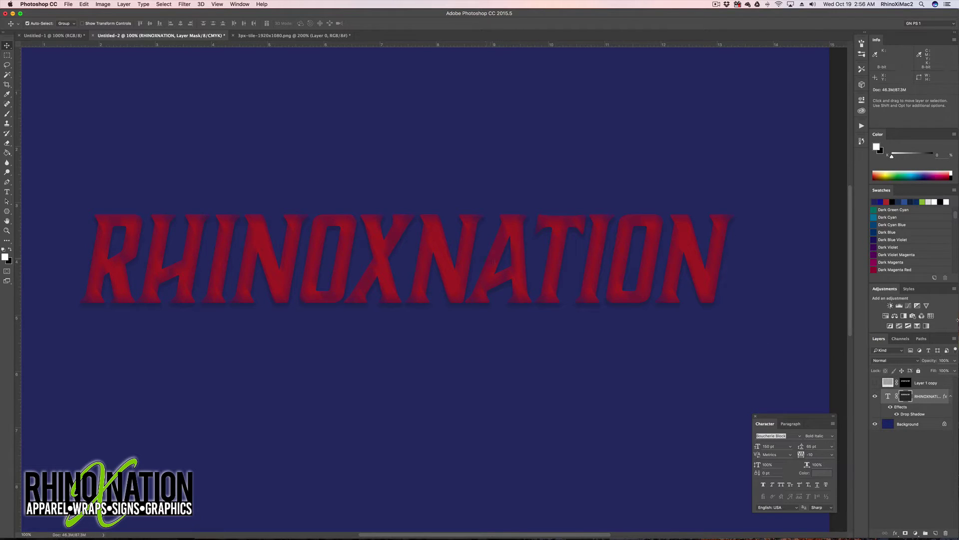
pyautogui.doubleClick(907, 396)
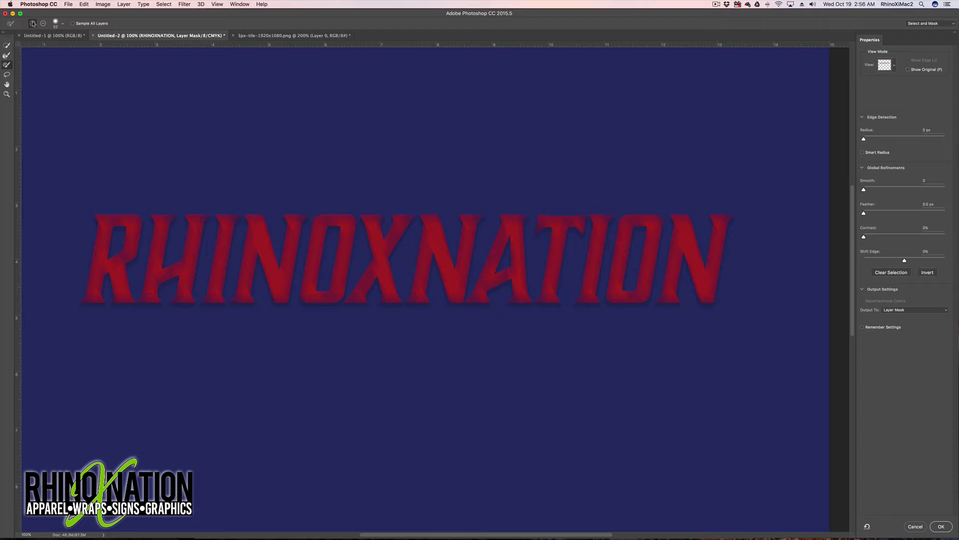
# Try refining the mask on the letter R with the Refine Edge brush in both add and subtract modes.
pyautogui.moveTo(120, 211)
pyautogui.mouseDown()
pyautogui.moveTo(146, 250)
pyautogui.moveTo(116, 240)
pyautogui.moveTo(150, 260)
pyautogui.mouseUp()
pyautogui.click(43, 25)
pyautogui.moveTo(122, 218); pyautogui.dragTo(146, 239)
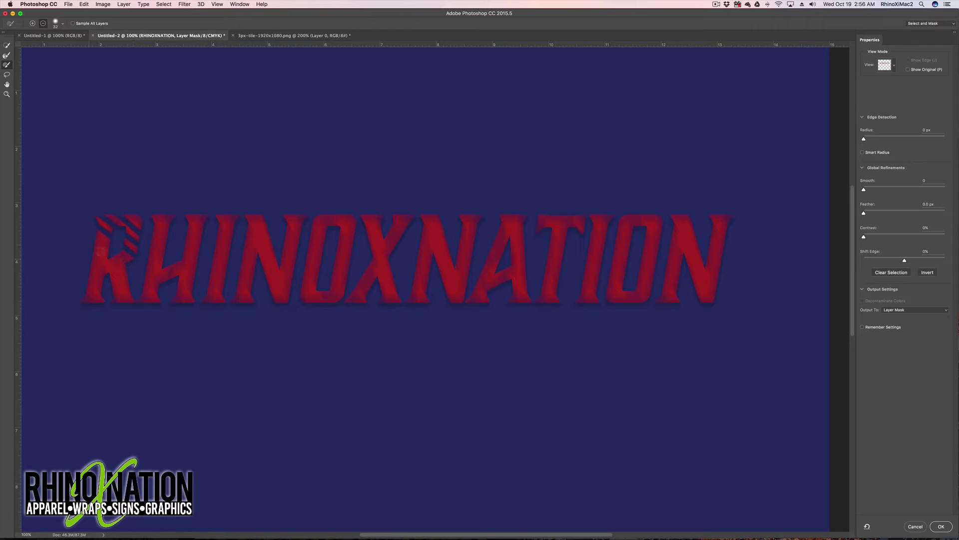
# Try smoothing, feathering and adding contrast to the text mask, invert it, and accept the Select and Mask changes.
pyautogui.moveTo(863, 139); pyautogui.dragTo(863, 139)
pyautogui.moveTo(863, 190)
pyautogui.mouseDown()
pyautogui.moveTo(884, 191)
pyautogui.moveTo(864, 191)
pyautogui.mouseUp()
pyautogui.click(881, 214)
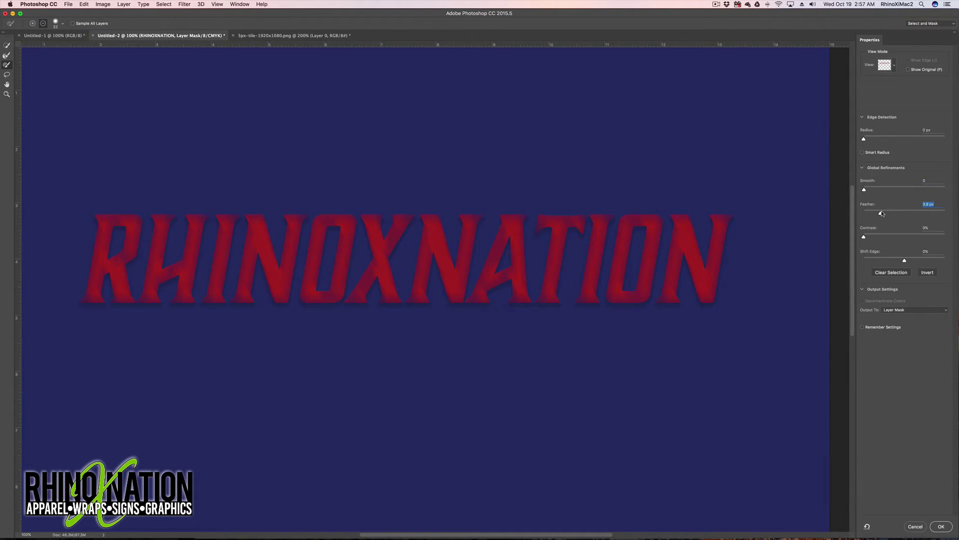
pyautogui.moveTo(882, 213); pyautogui.dragTo(864, 213)
pyautogui.click(892, 237)
pyautogui.click(927, 273)
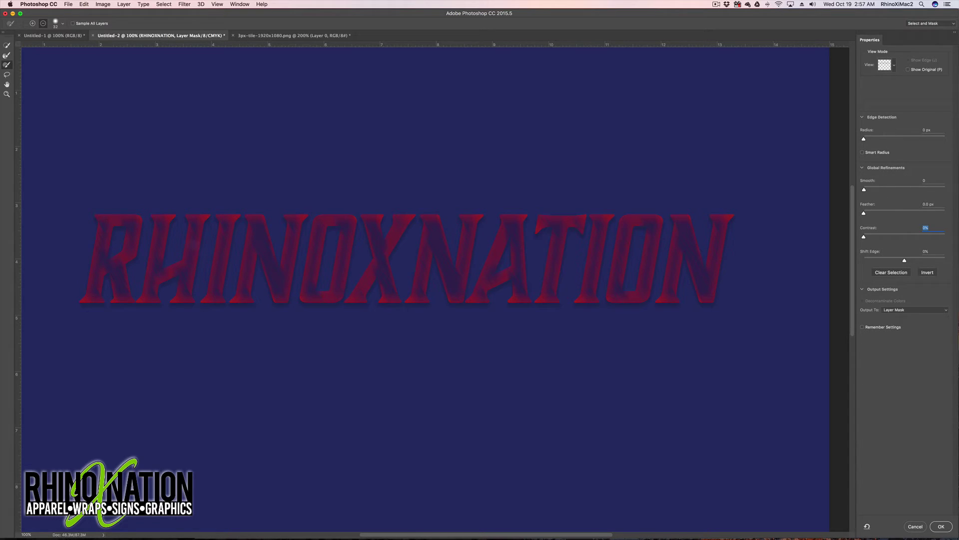
pyautogui.click(940, 526)
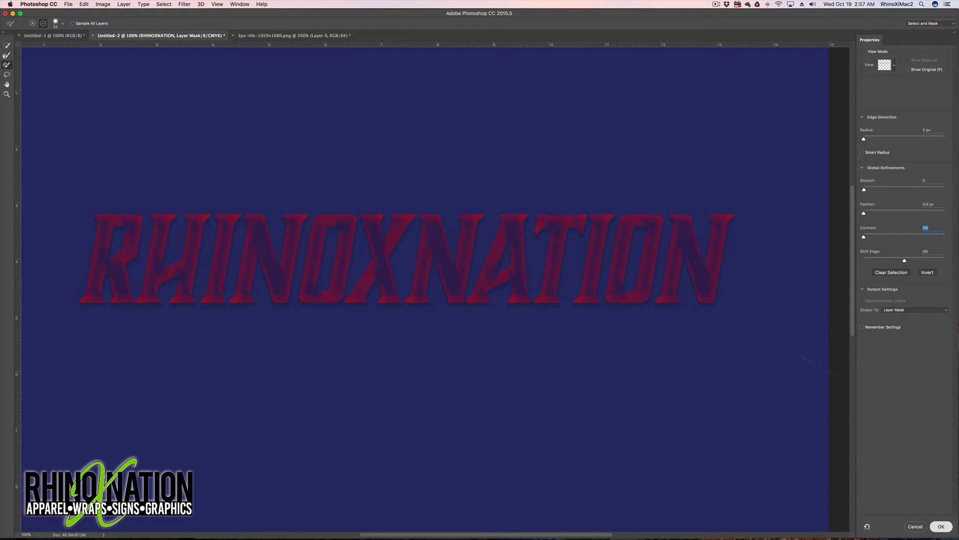
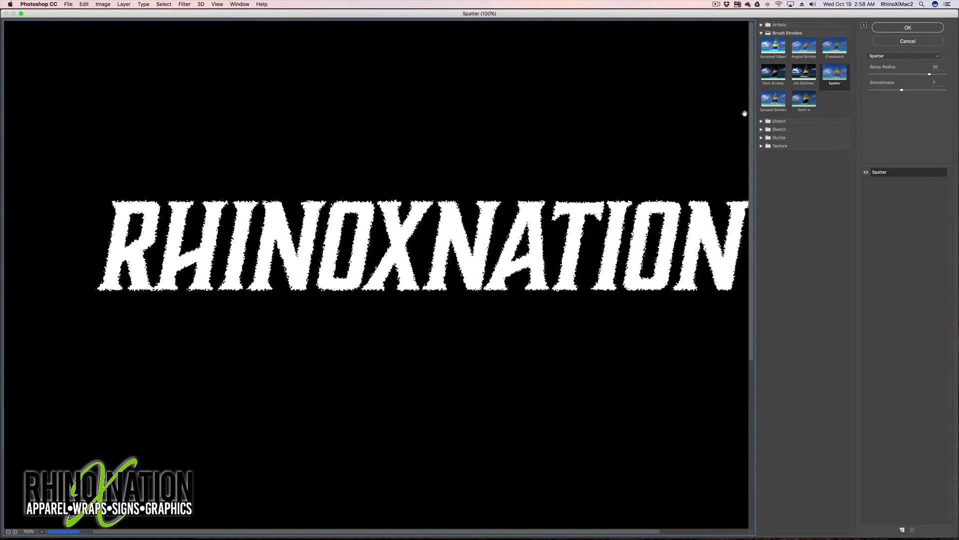
# Apply the Sprayed Strokes filter to the text mask with stroke length 18 and spray radius 24.
pyautogui.click(773, 103)
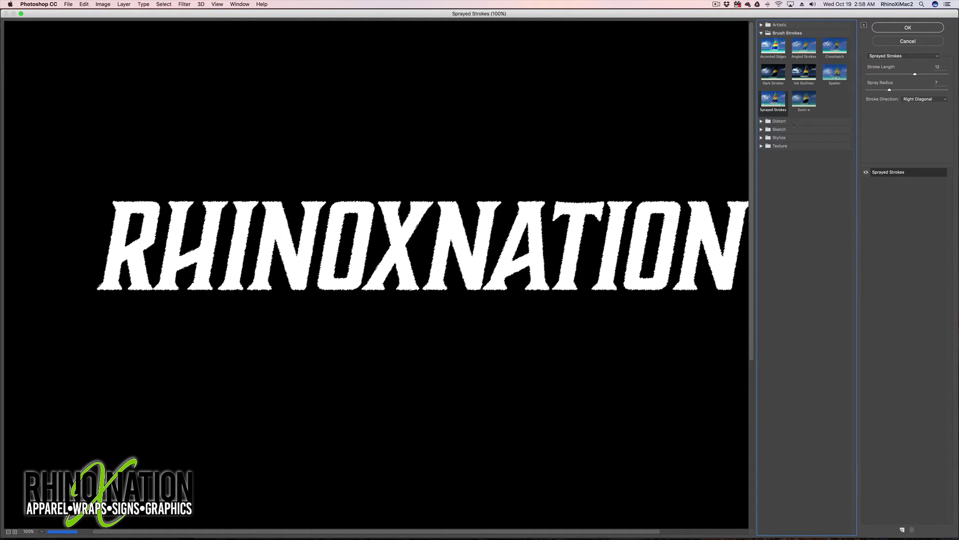
pyautogui.moveTo(915, 73); pyautogui.dragTo(940, 74)
pyautogui.click(944, 90)
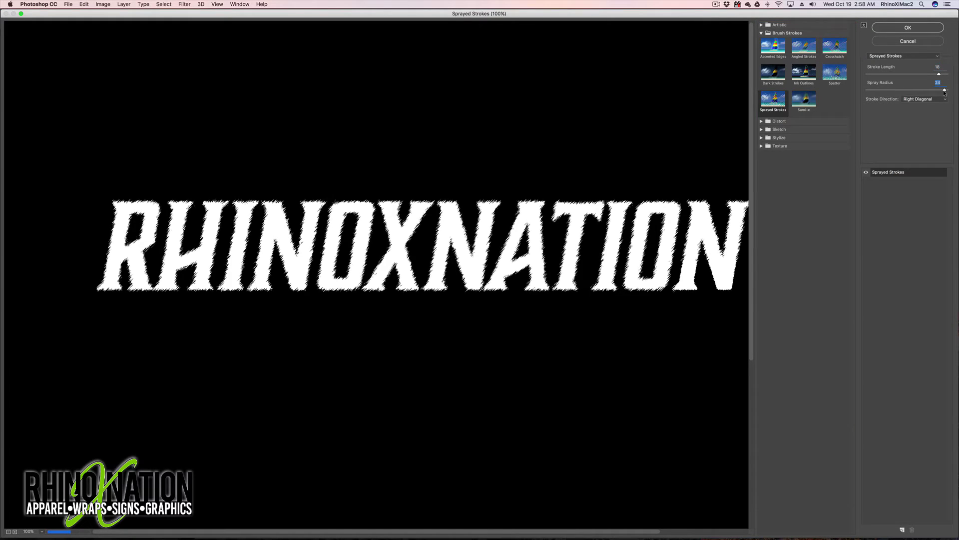
pyautogui.moveTo(944, 91); pyautogui.dragTo(938, 91)
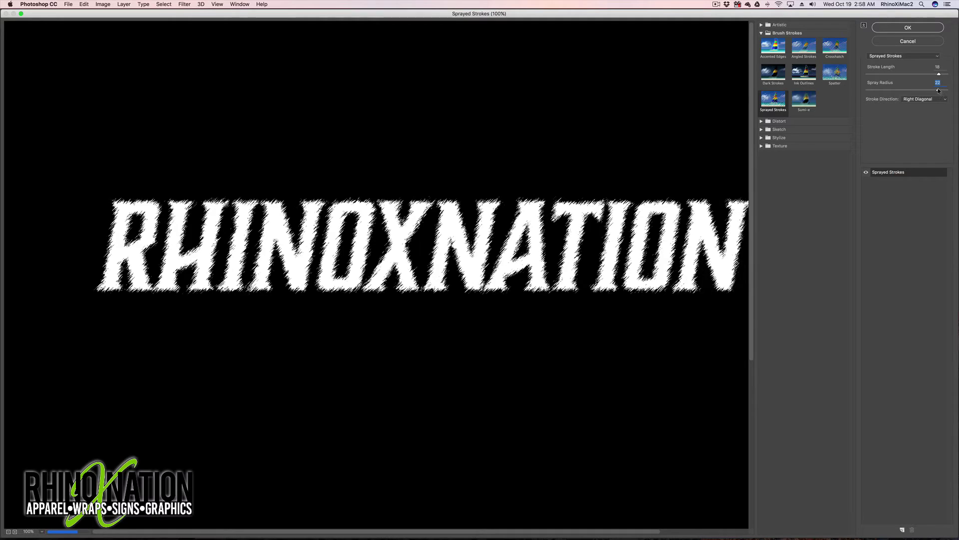
pyautogui.click(943, 90)
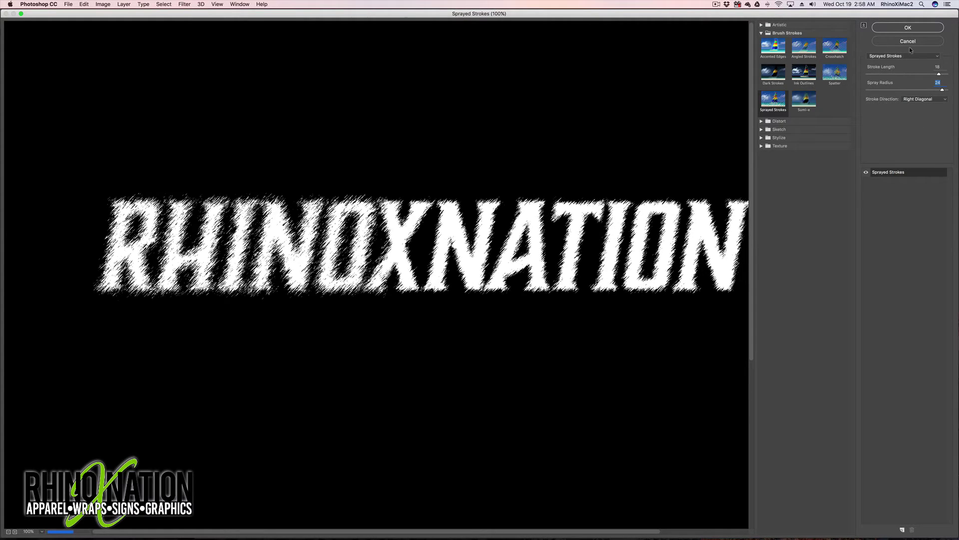
pyautogui.click(900, 28)
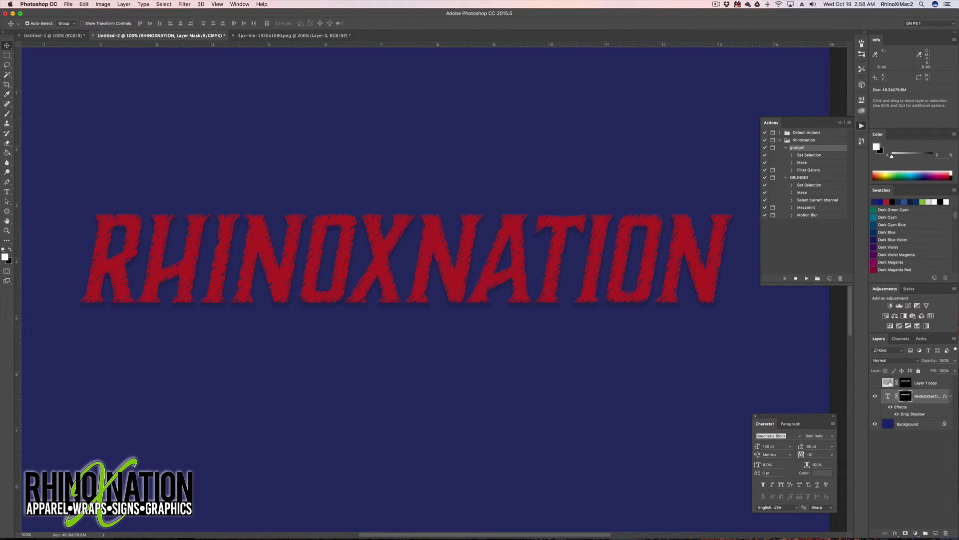
# Show the Layer 1 copy texture layer and make its image, rather than its mask, active.
pyautogui.click(875, 382)
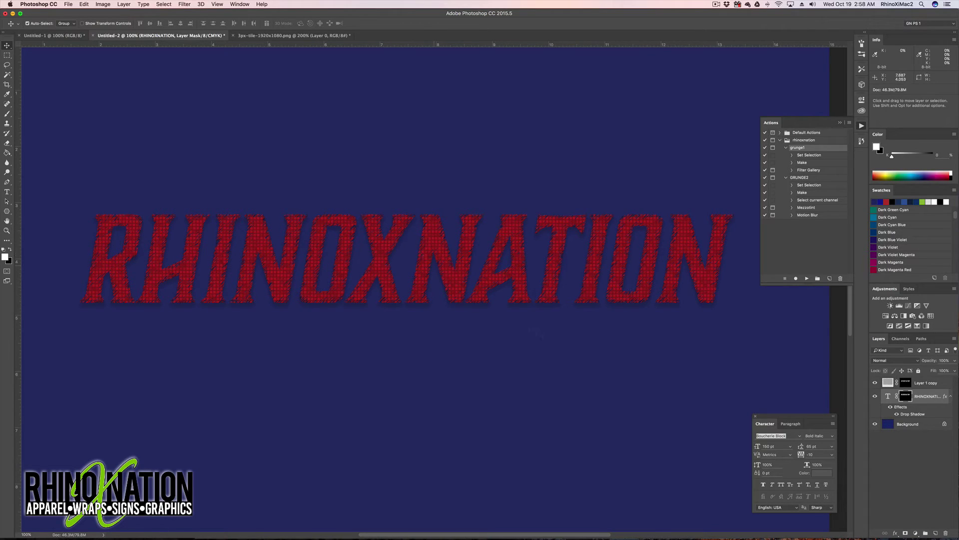
pyautogui.click(888, 383)
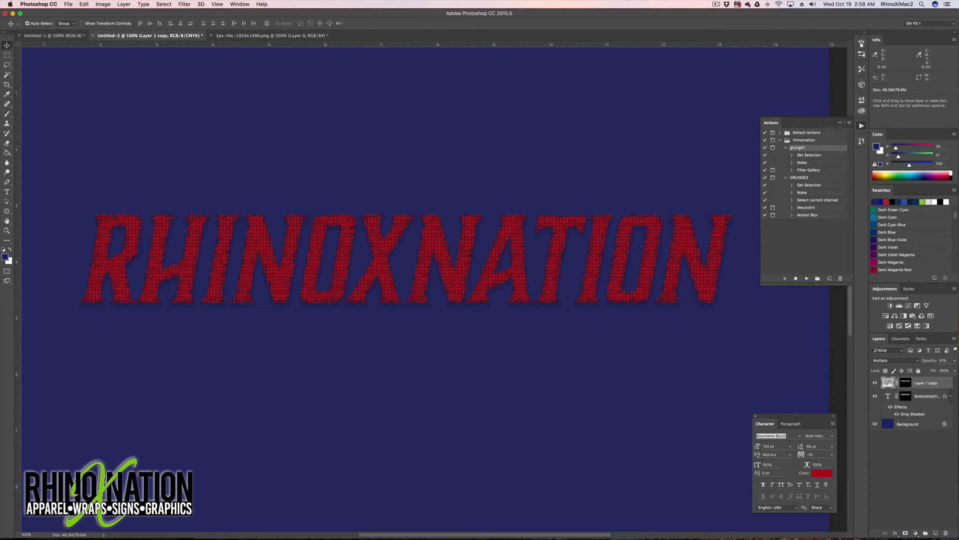
pyautogui.press('super+minus')
pyautogui.press('super+t')
pyautogui.rightClick(418, 205)
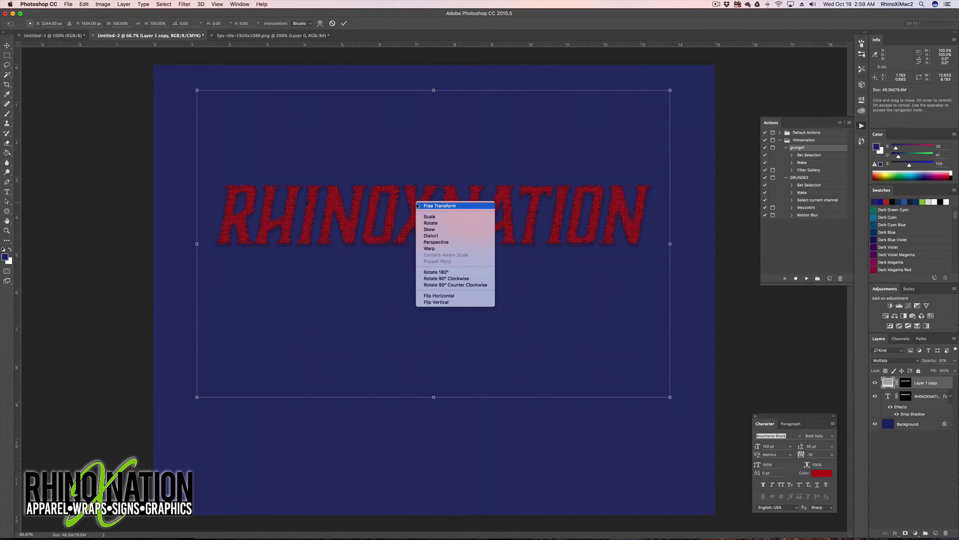
pyautogui.click(432, 230)
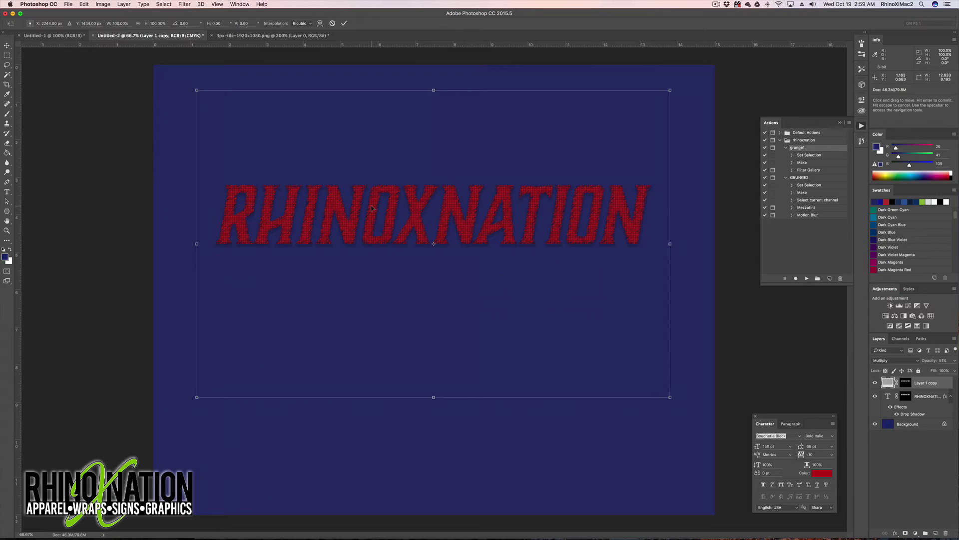
pyautogui.press('super+plus')
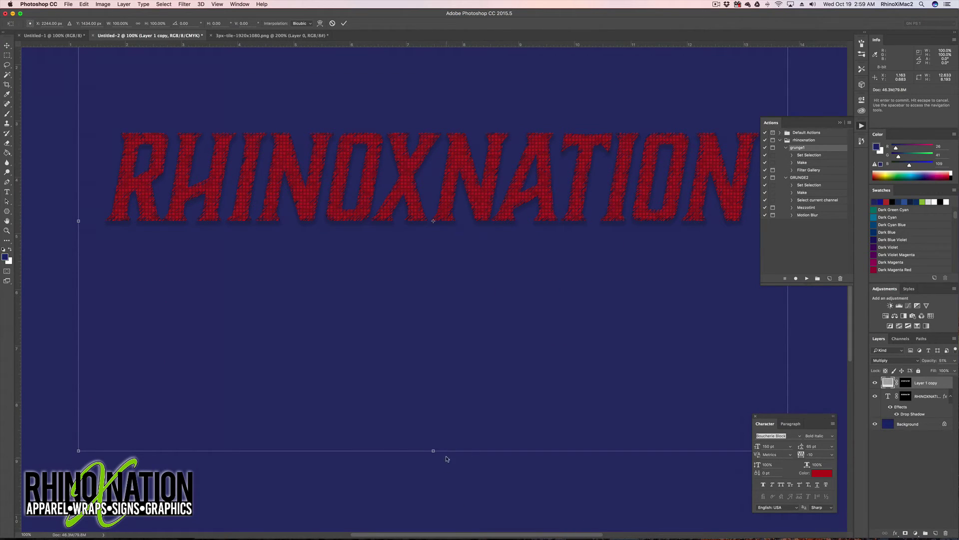
pyautogui.moveTo(431, 452); pyautogui.dragTo(407, 456)
pyautogui.press('super+z')
pyautogui.press('Escape')
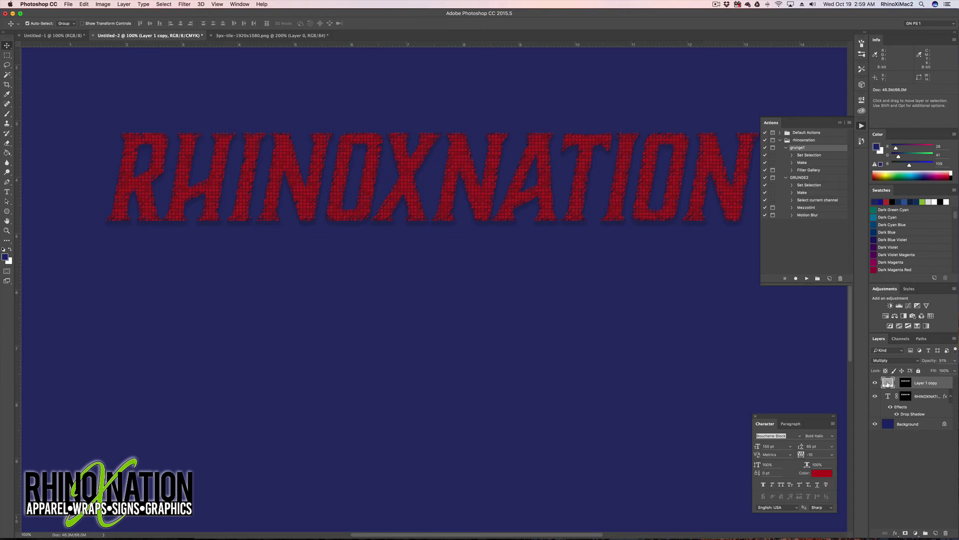
# Skew the Layer 1 copy texture horizontally by about -9° to follow the slant of the lettering.
pyautogui.press('super+t')
pyautogui.rightClick(400, 185)
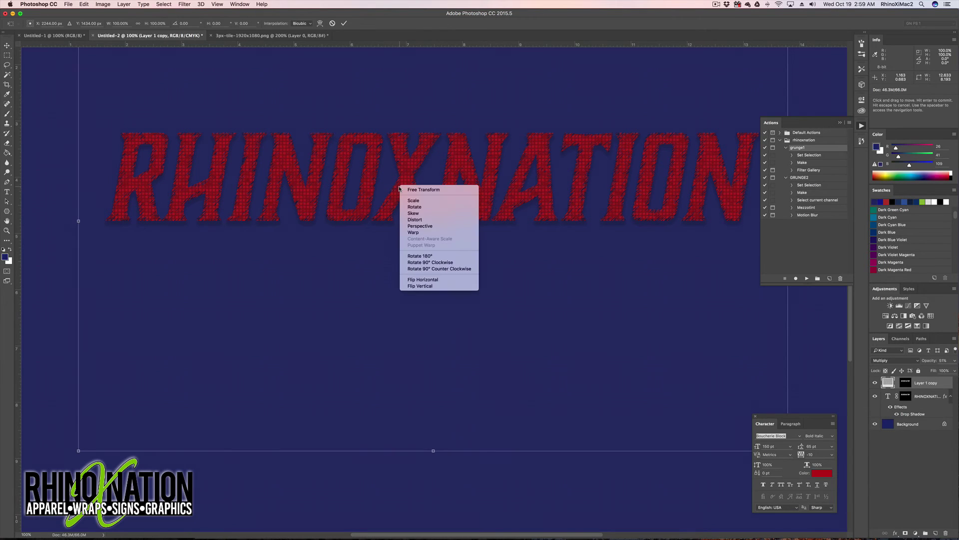
pyautogui.click(420, 213)
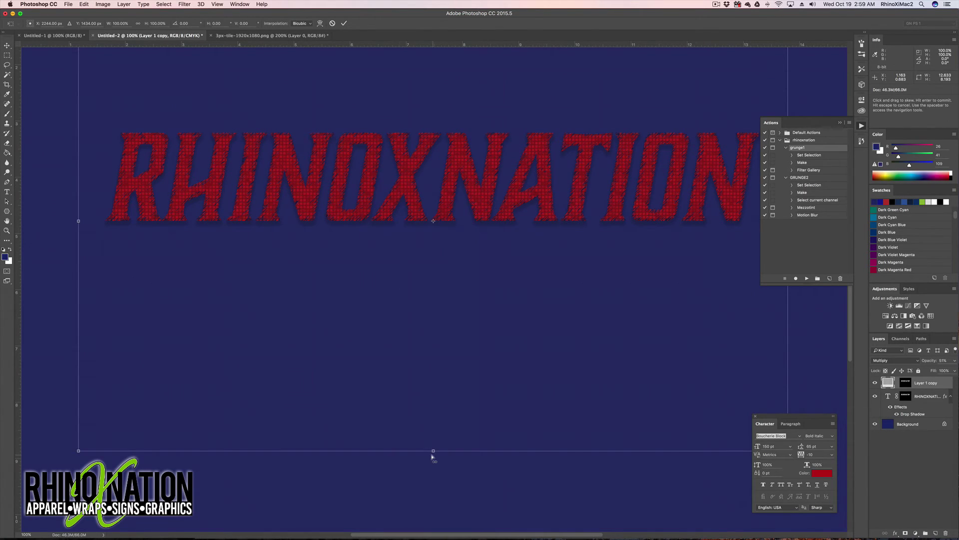
pyautogui.moveTo(433, 450); pyautogui.dragTo(360, 451)
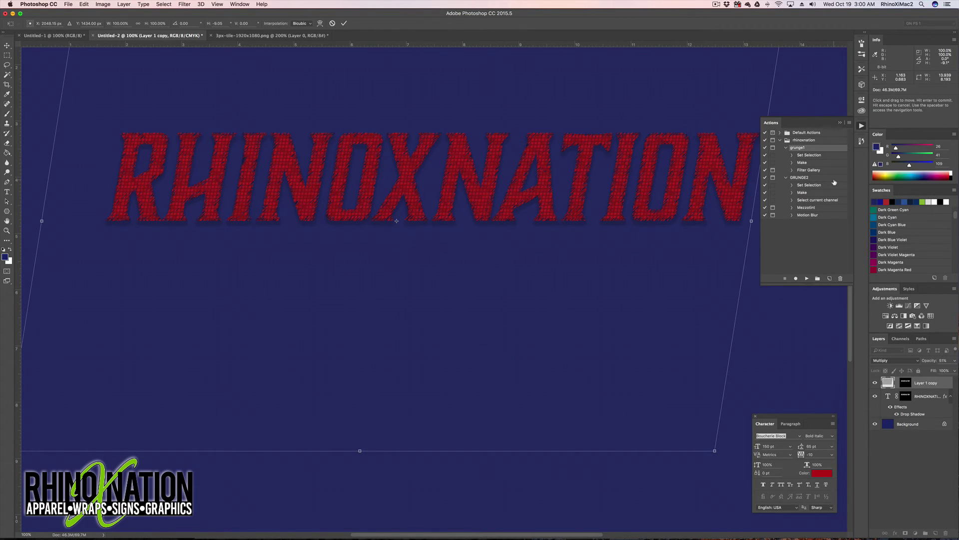
pyautogui.press('Return')
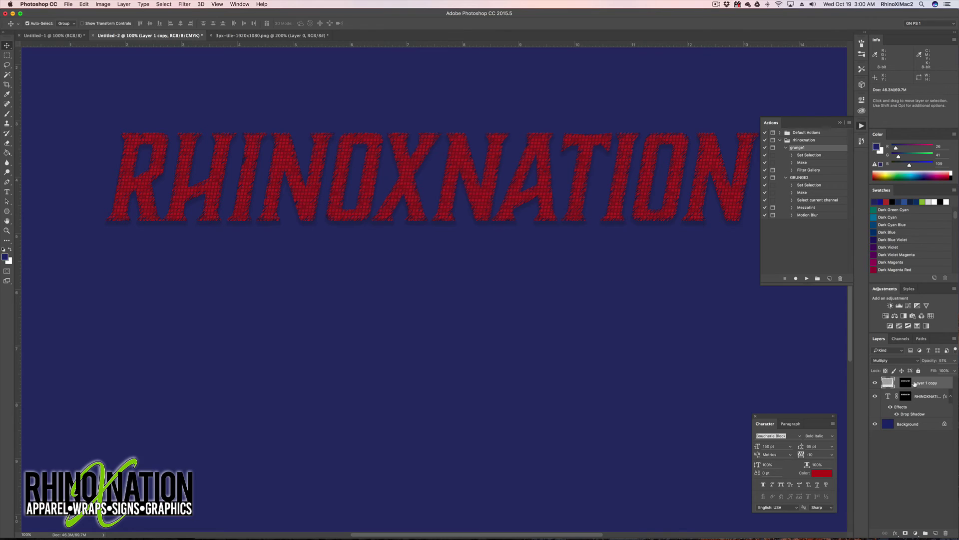
# Set the texture layer's opacity to 76%, try the Color Dodge blend mode, settle on Linear Burn, and deselect the layer.
pyautogui.click(955, 360)
pyautogui.moveTo(937, 369); pyautogui.dragTo(945, 370)
pyautogui.click(893, 360)
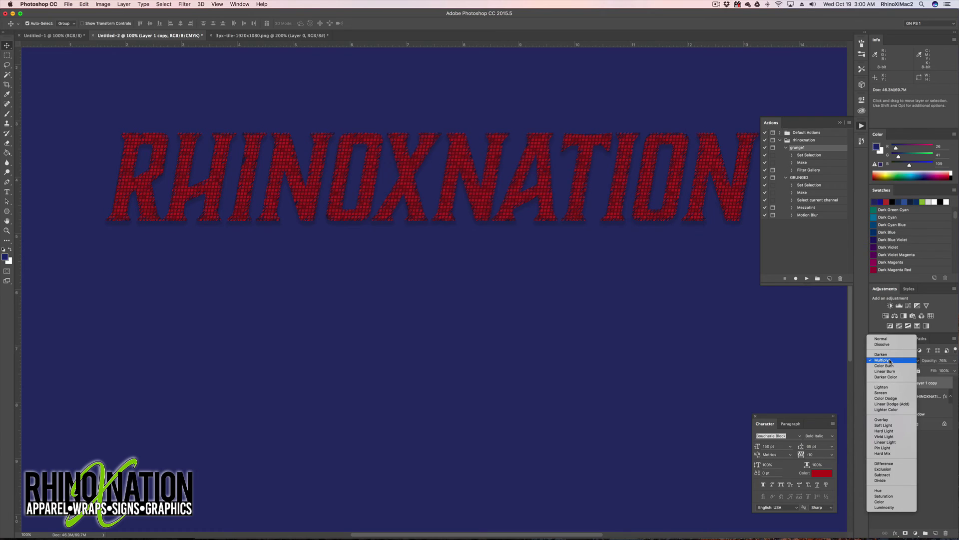
pyautogui.click(888, 399)
pyautogui.click(893, 361)
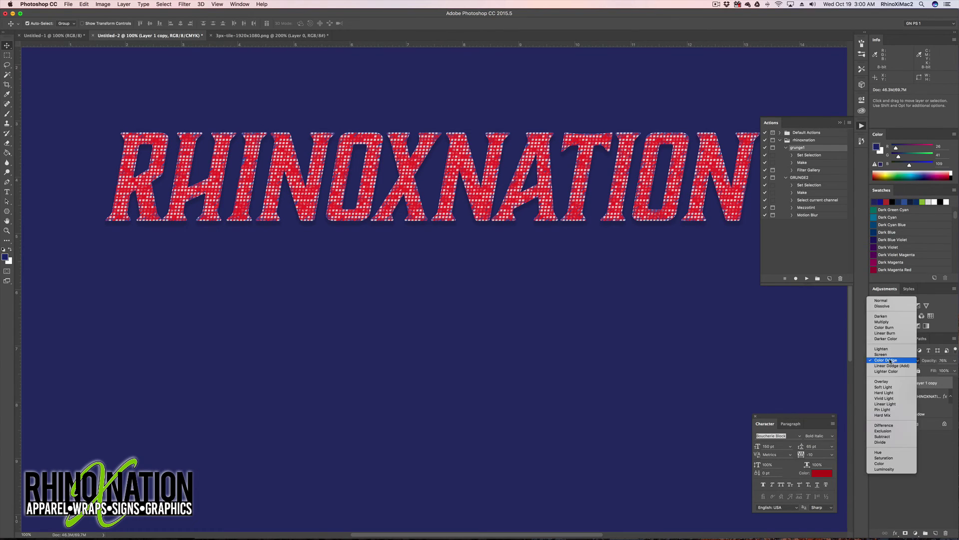
pyautogui.click(891, 334)
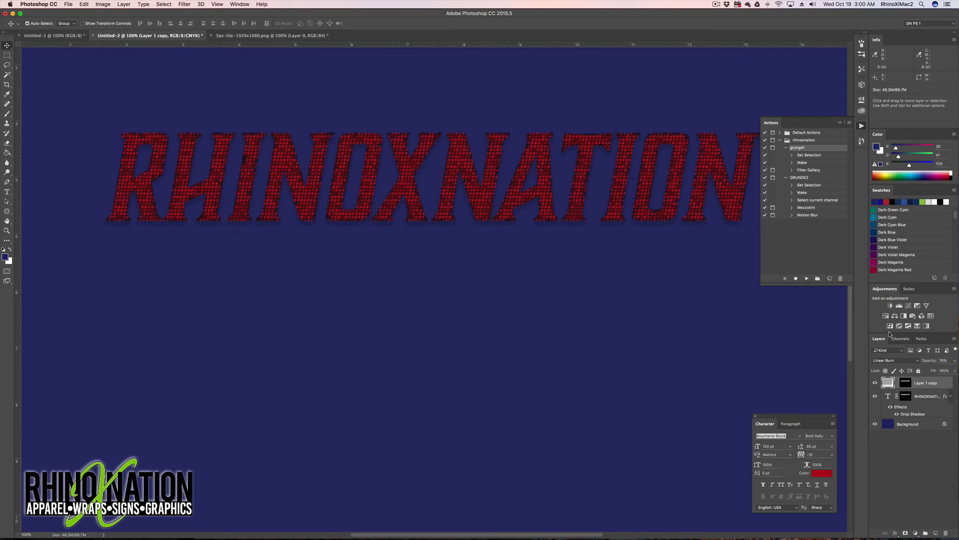
pyautogui.click(934, 466)
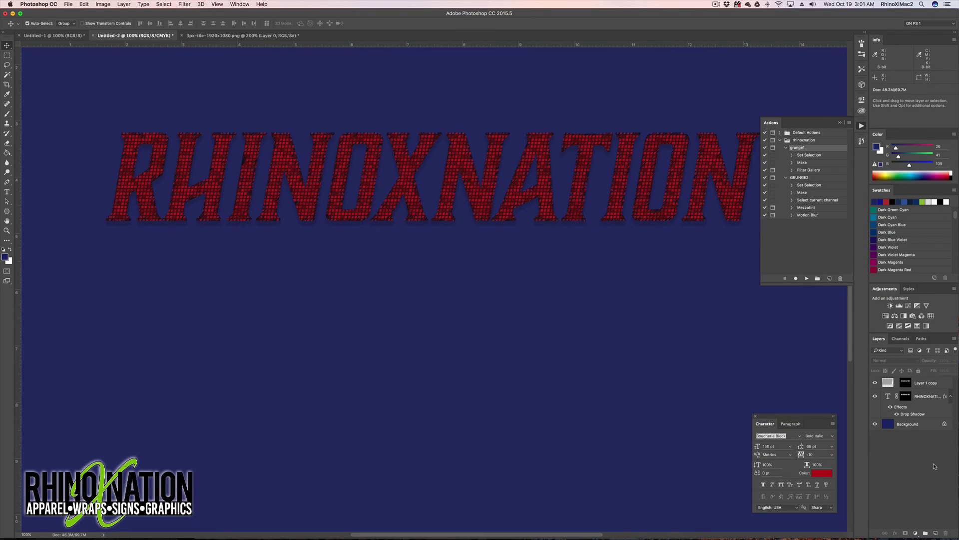